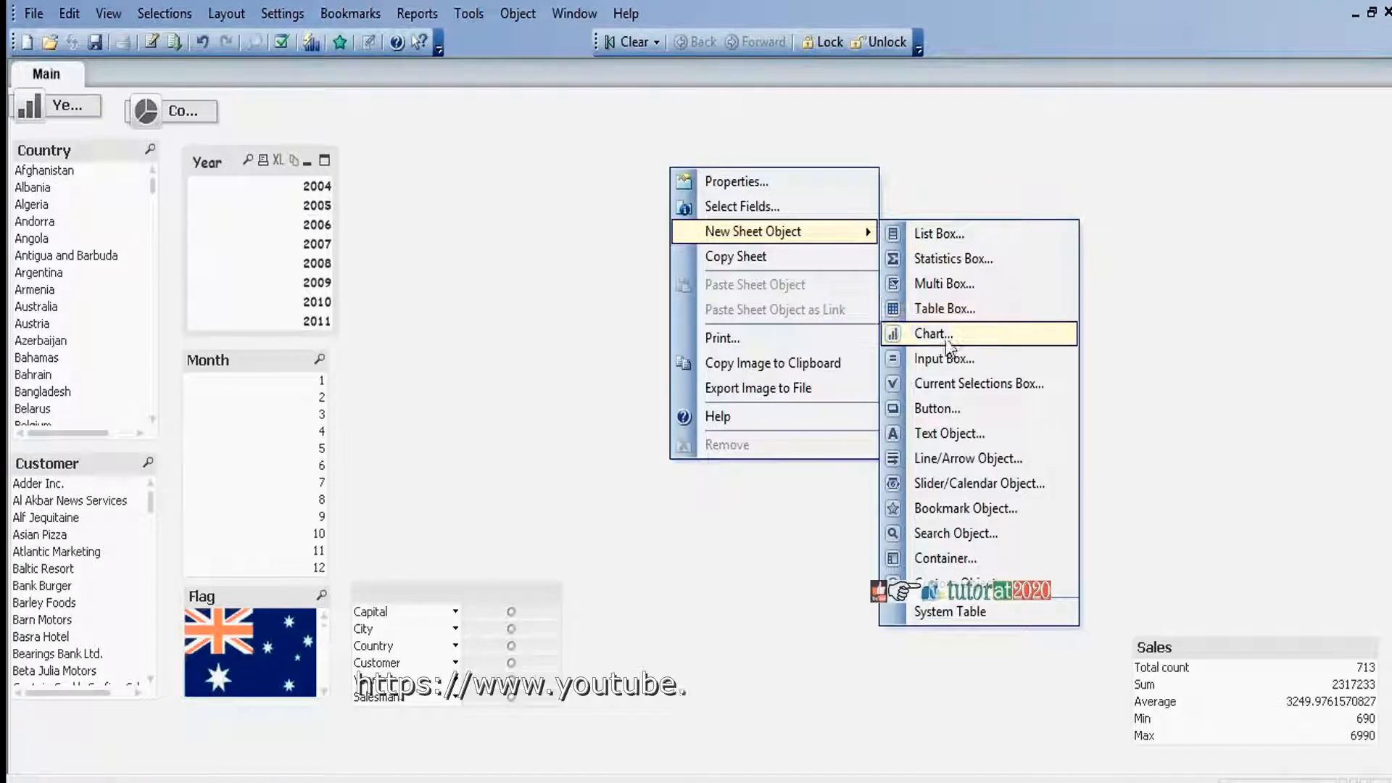
Create a new chart object on the Main sheet with Line Chart as its type
left_click(951, 339)
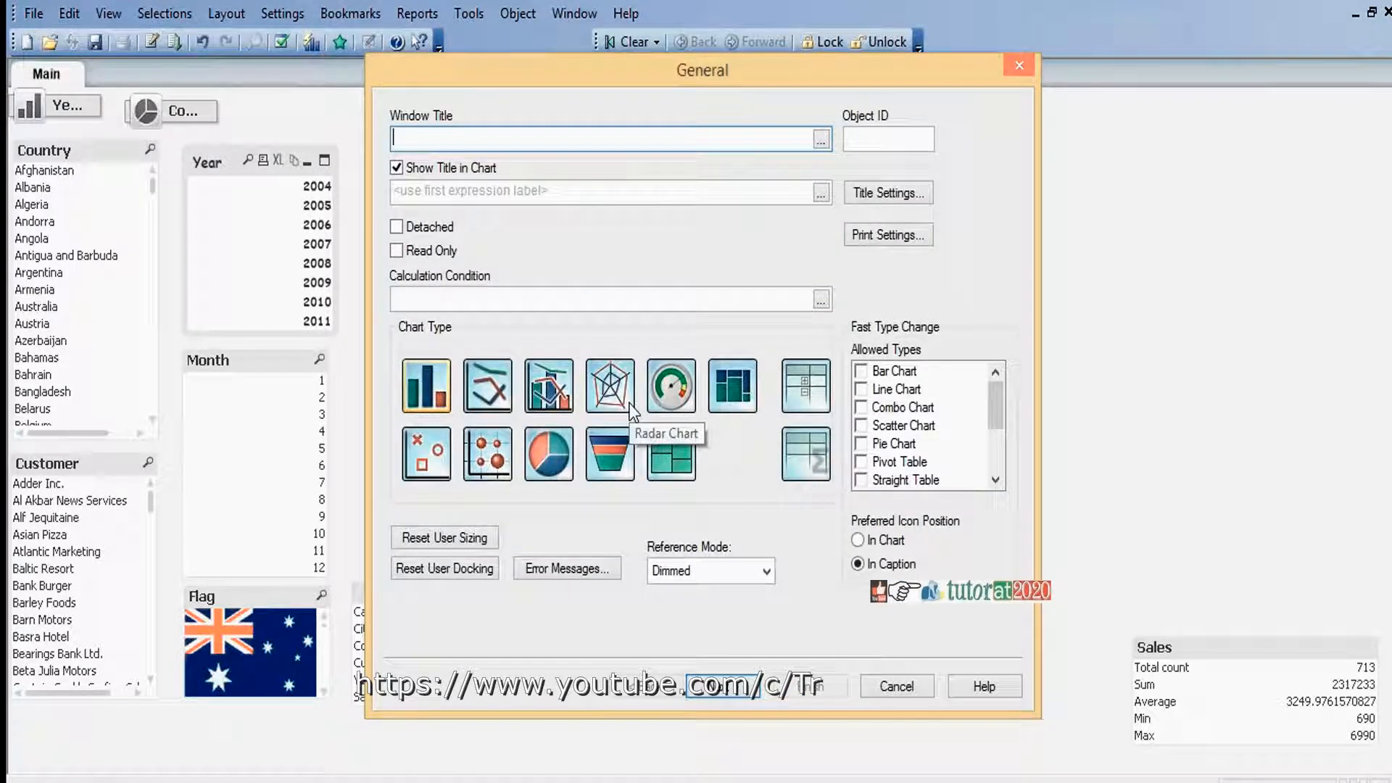
left_click(484, 394)
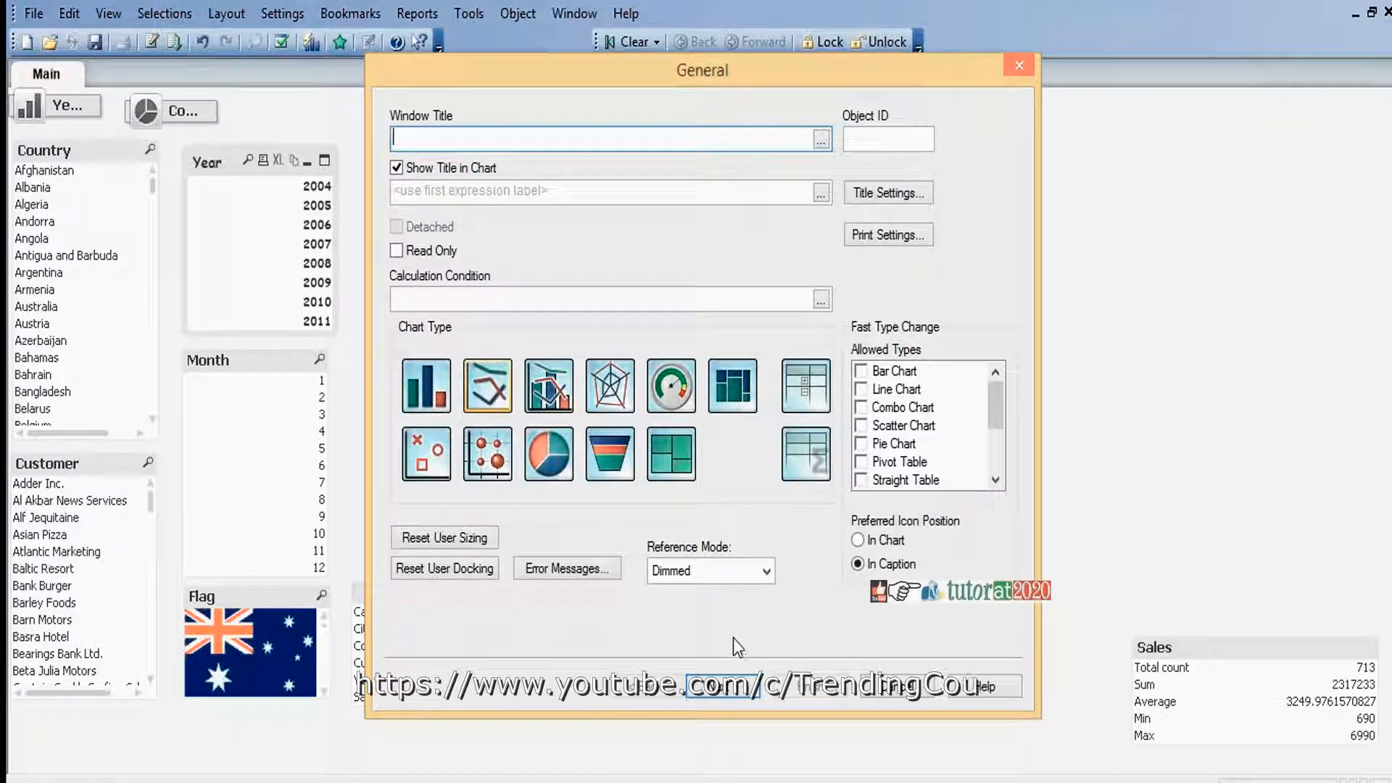
left_click(725, 687)
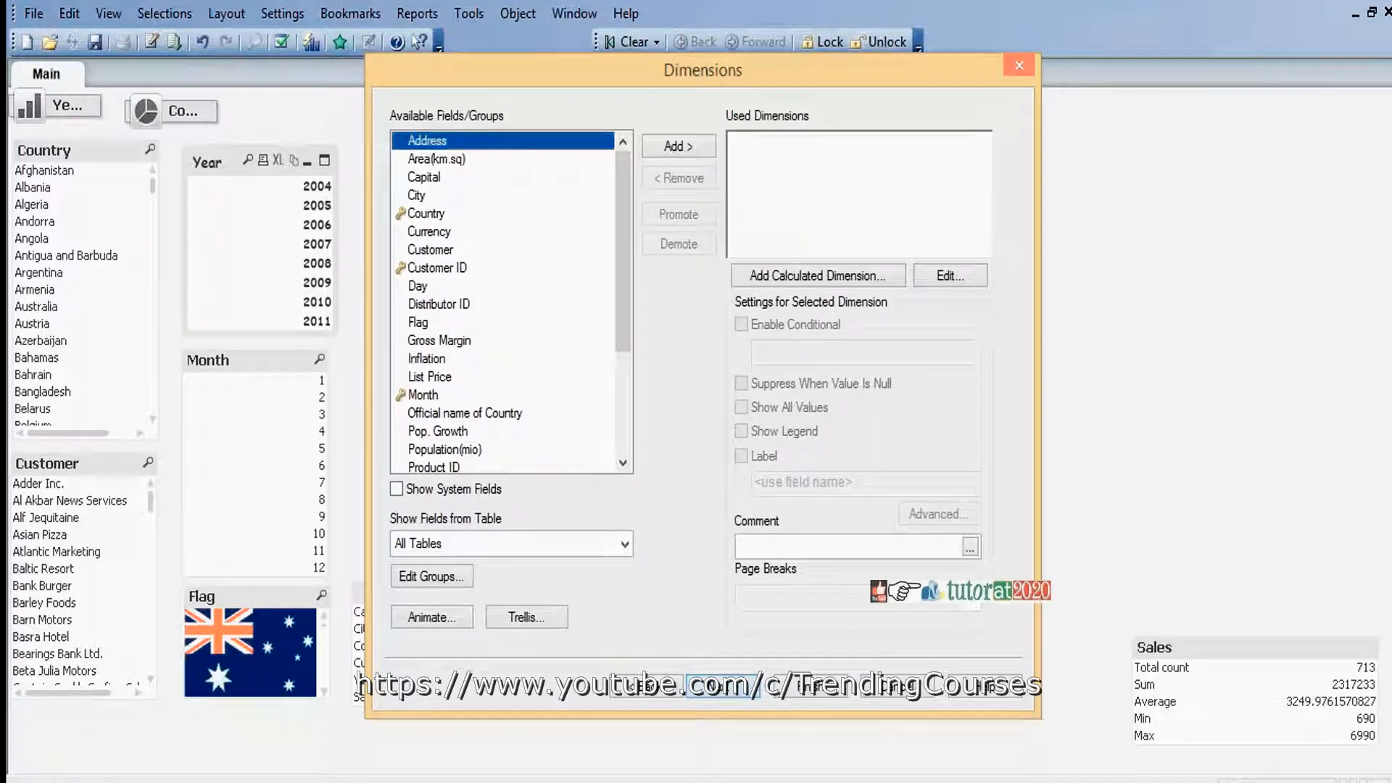
Add Year as the line chart's dimension and proceed to its expressions
left_click(616, 403)
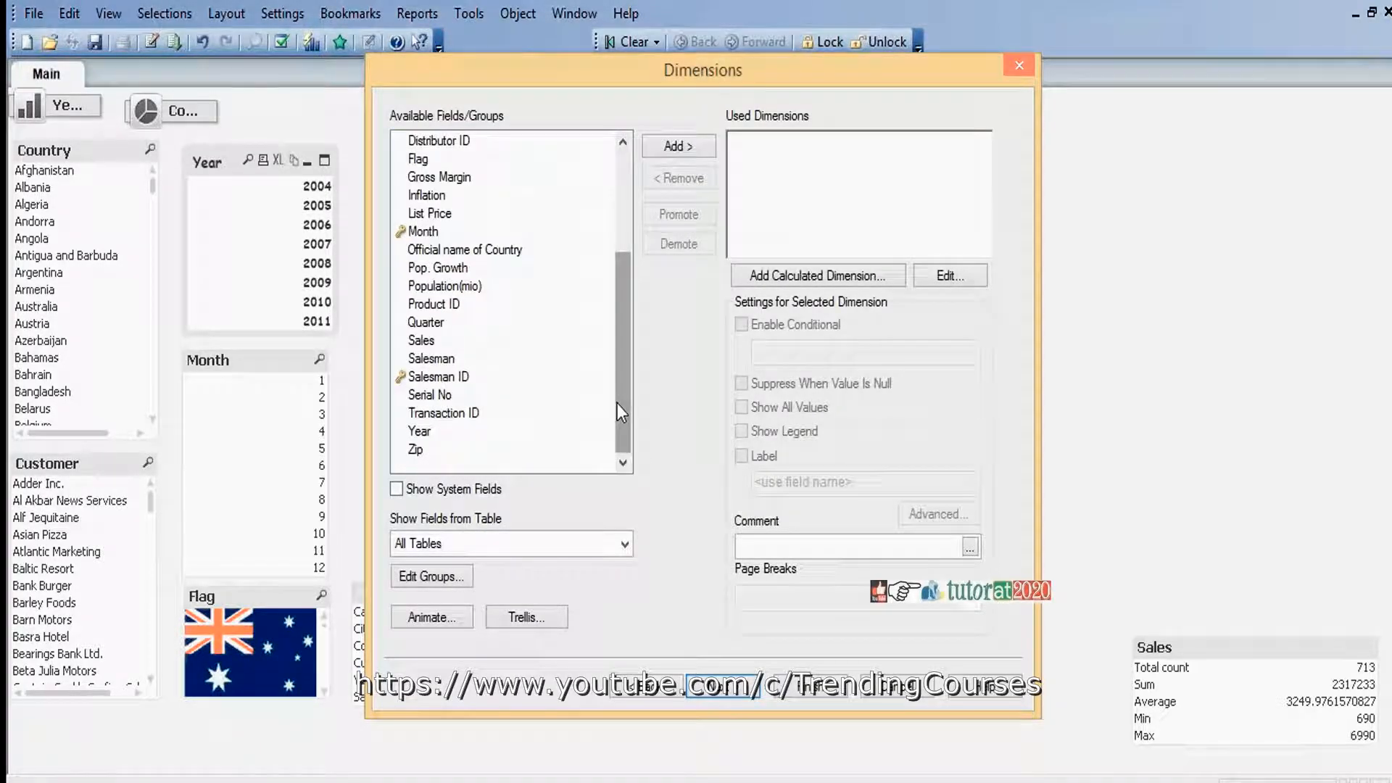
left_click(422, 432)
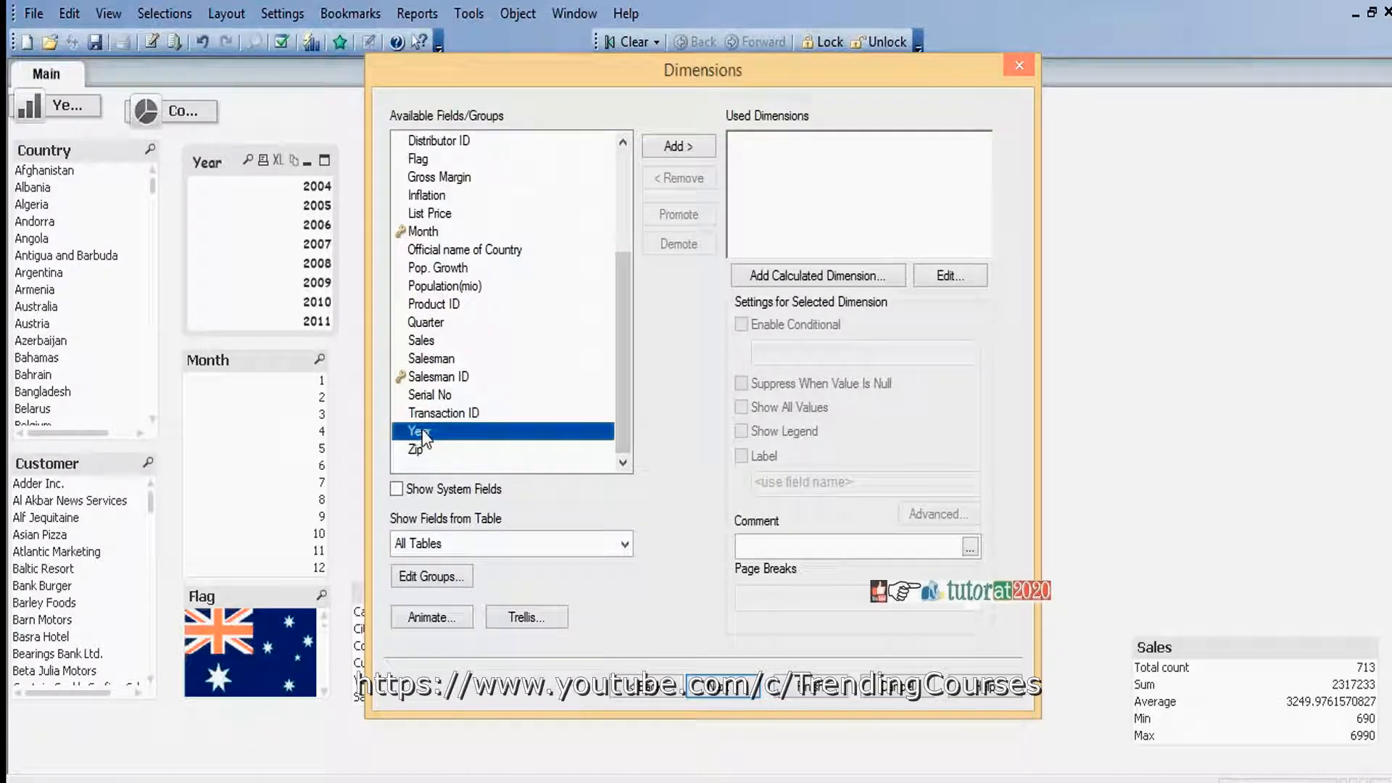
left_click(679, 146)
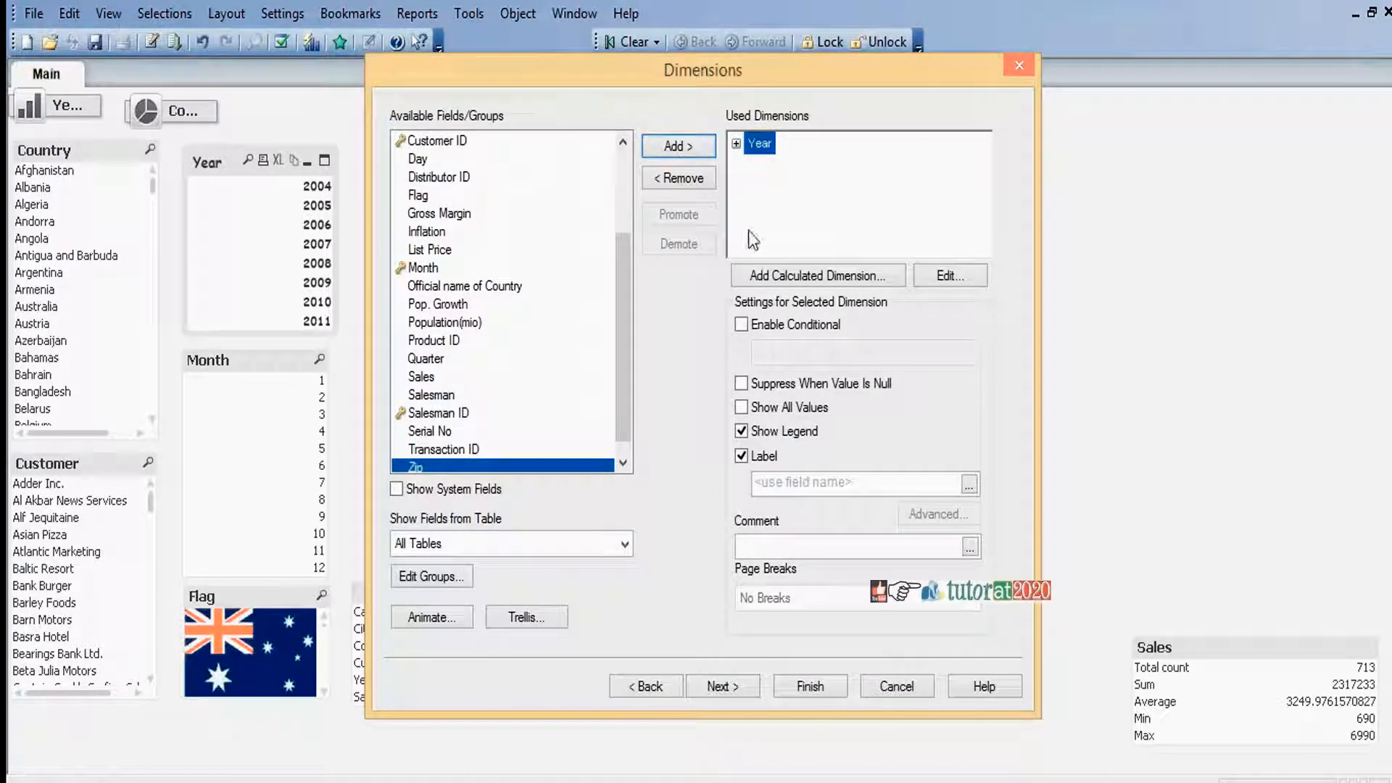
left_click(725, 692)
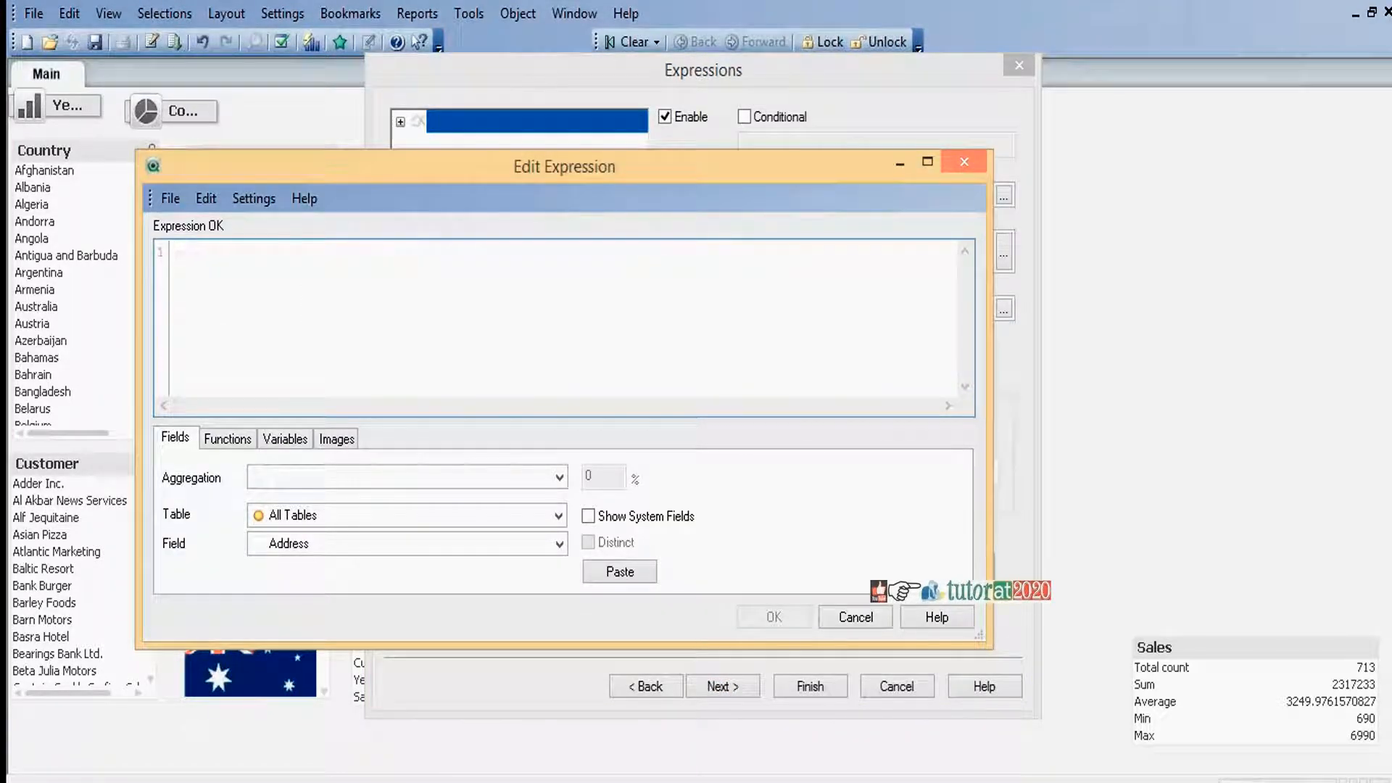
Define the chart's expression as Sum (Sales), using the Sum aggregation on the Sales field
left_click(560, 476)
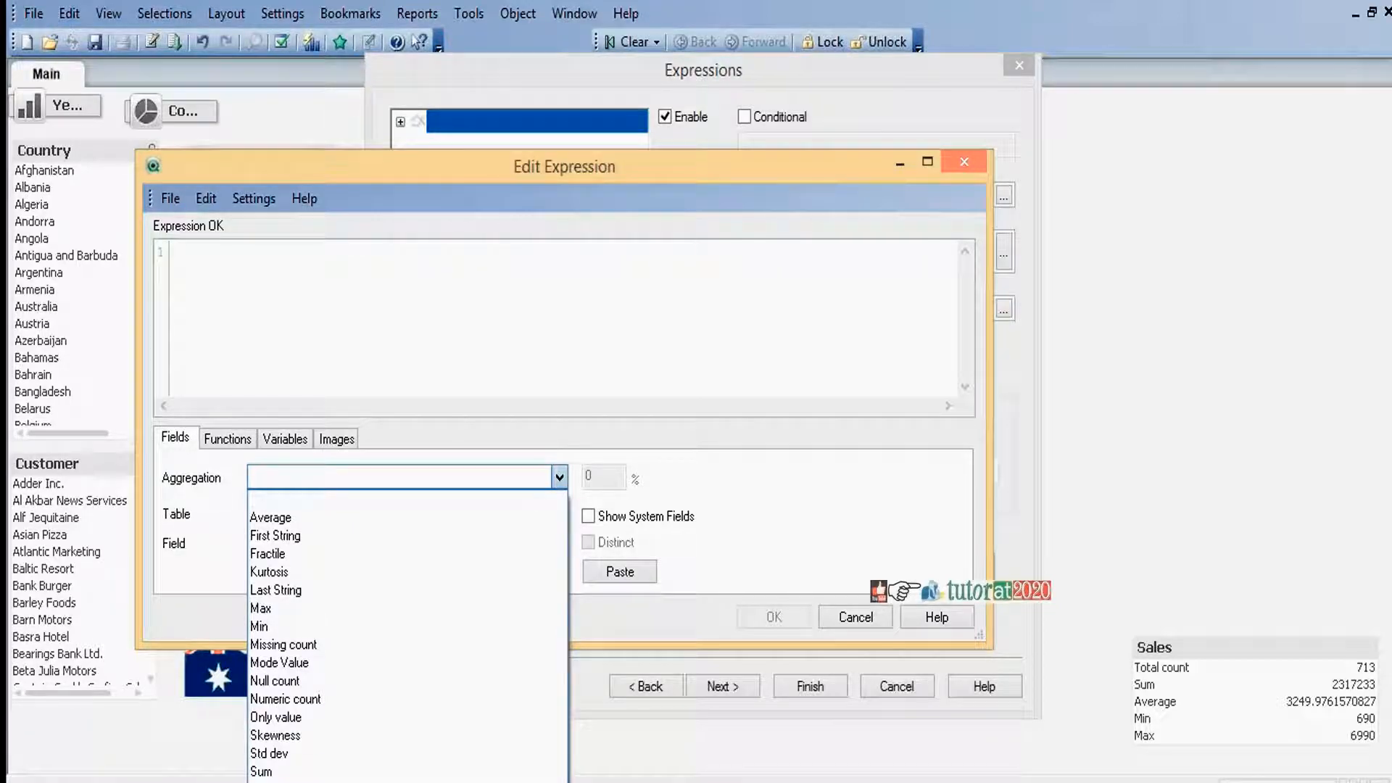
left_click(322, 772)
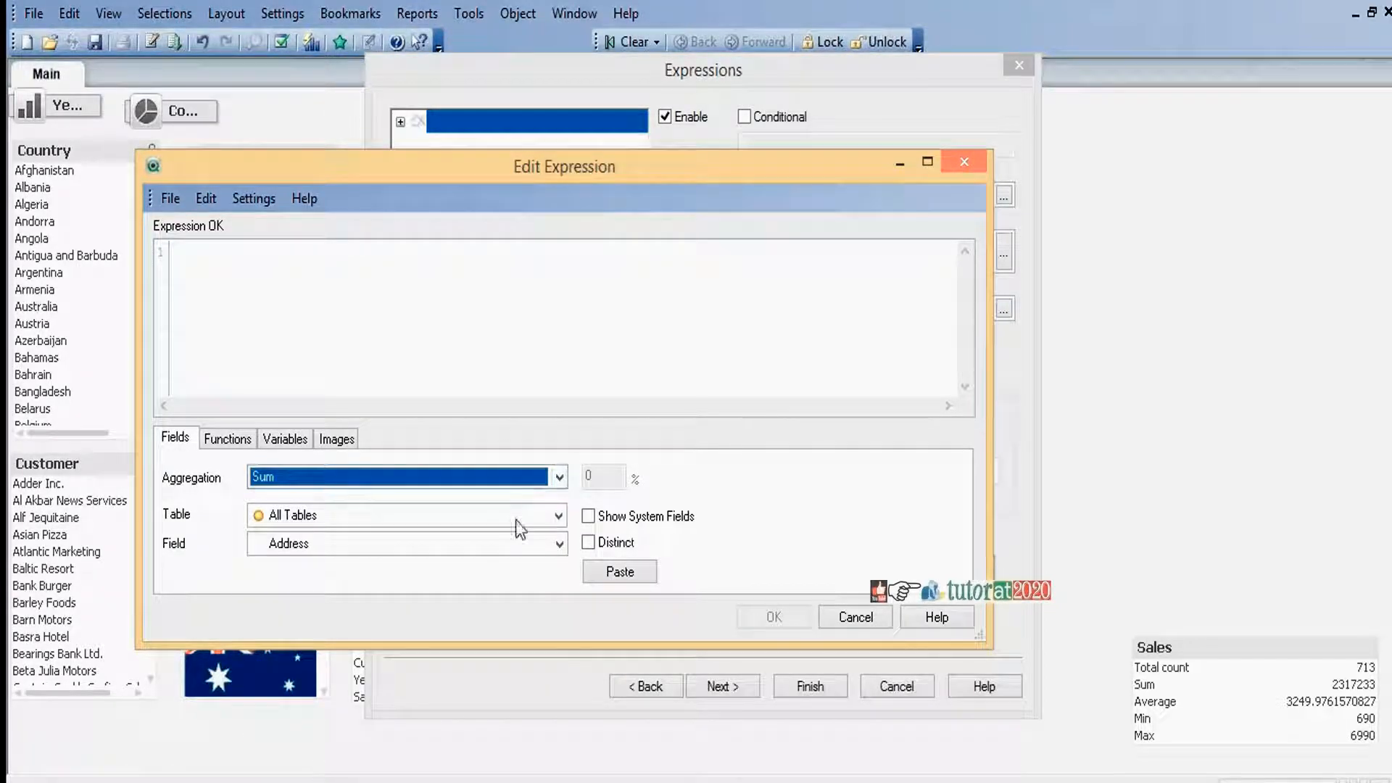
left_click(560, 545)
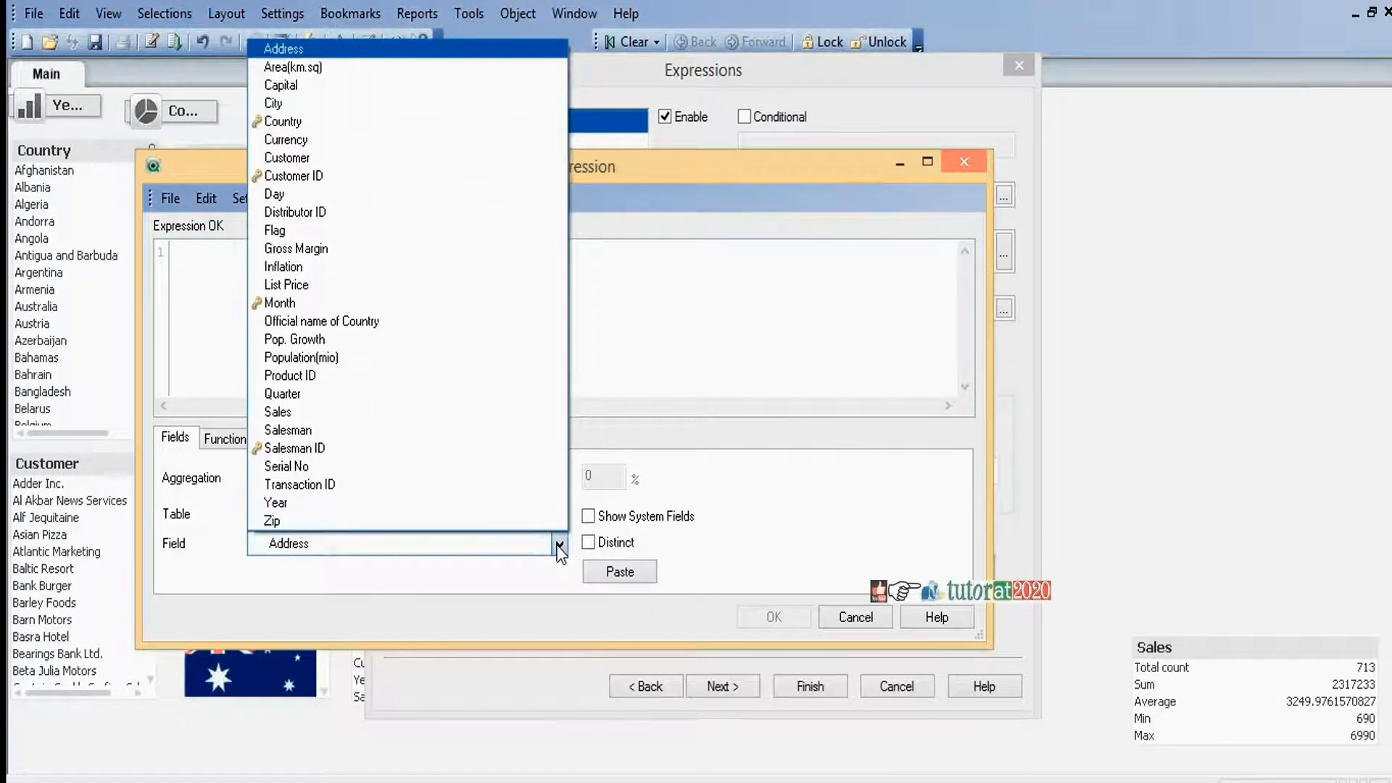
left_click(328, 413)
left_click(615, 573)
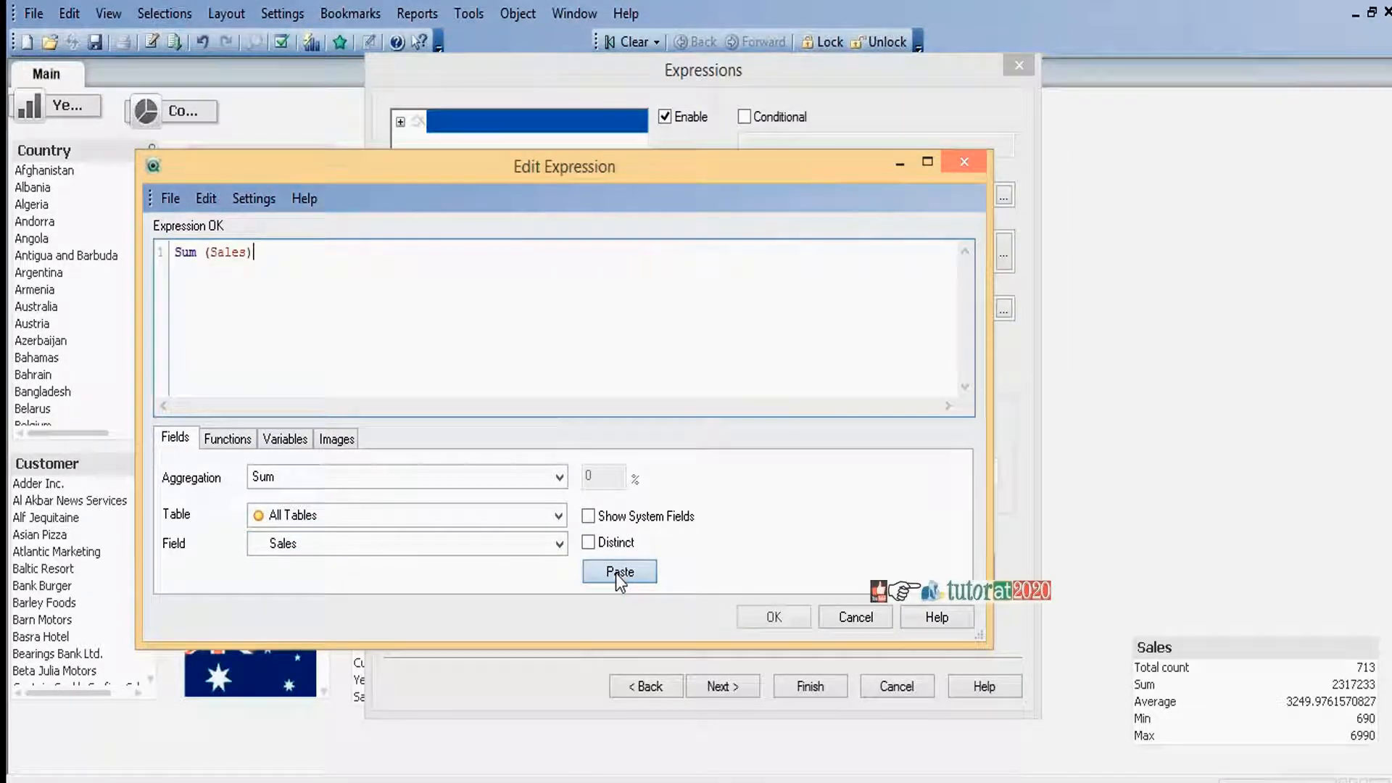
left_click(773, 618)
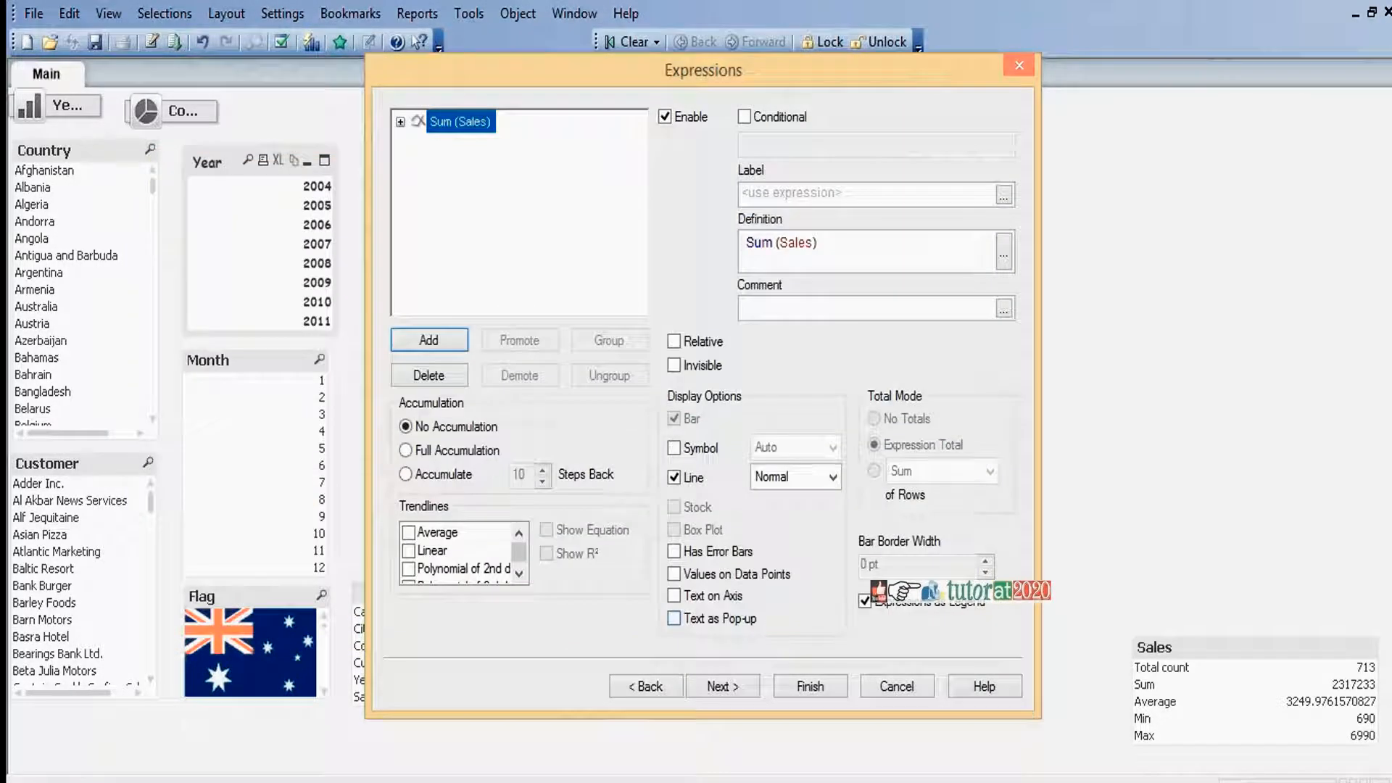
Label the expression Sales, enable Values on Data Points, and finish creating the line chart
left_click(819, 193)
type("Sales")
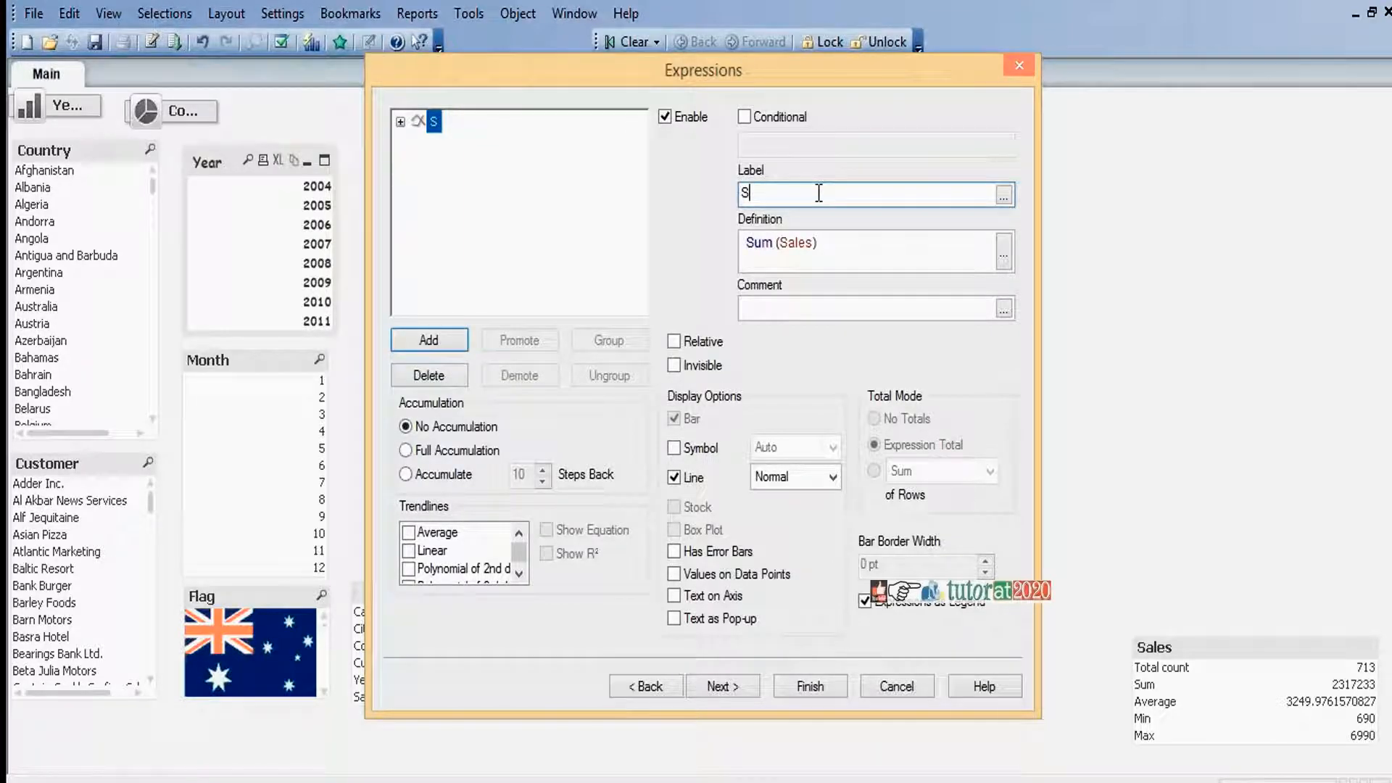
left_click(674, 575)
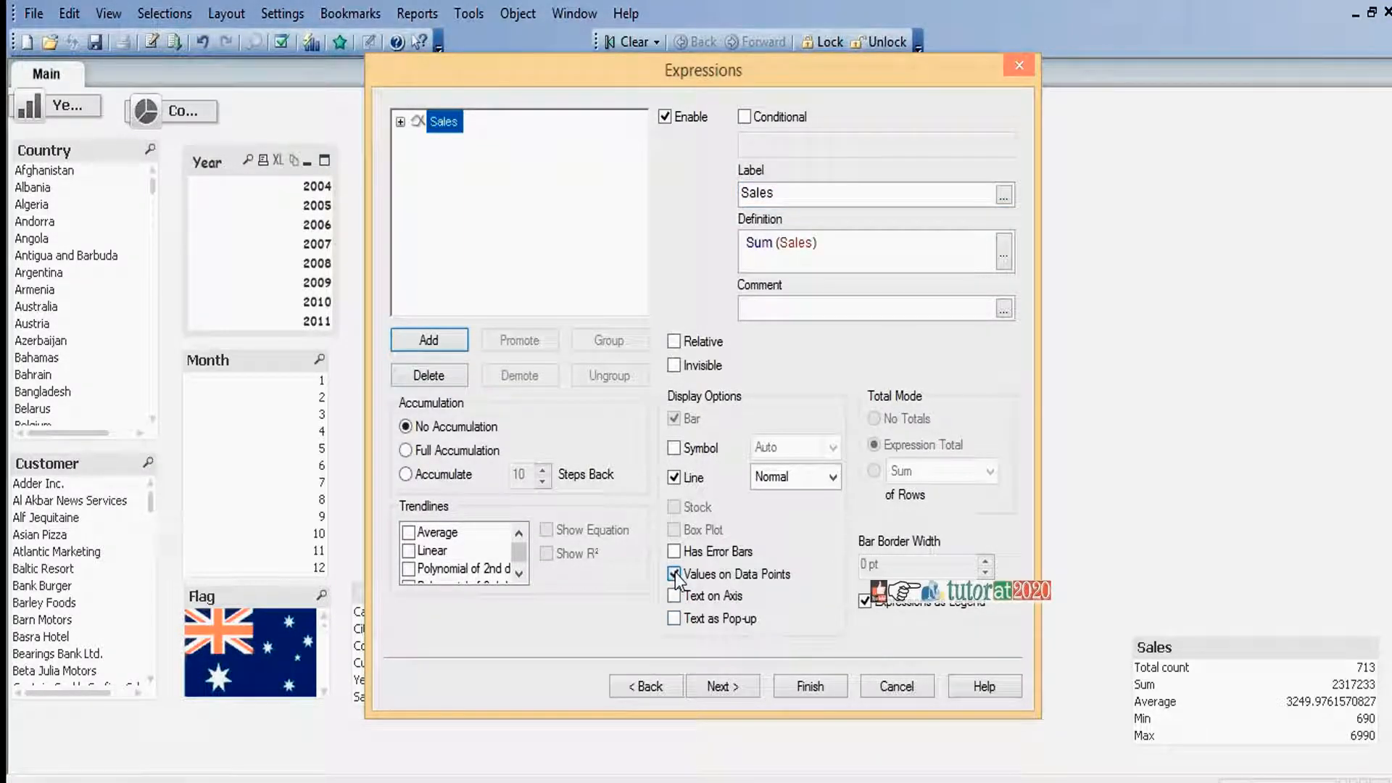
left_click(810, 686)
Make the Sales line chart multicolored and move it to the upper right area of the sheet
left_click_drag(933, 180, 1033, 139)
right_click(1031, 142)
left_click(1095, 154)
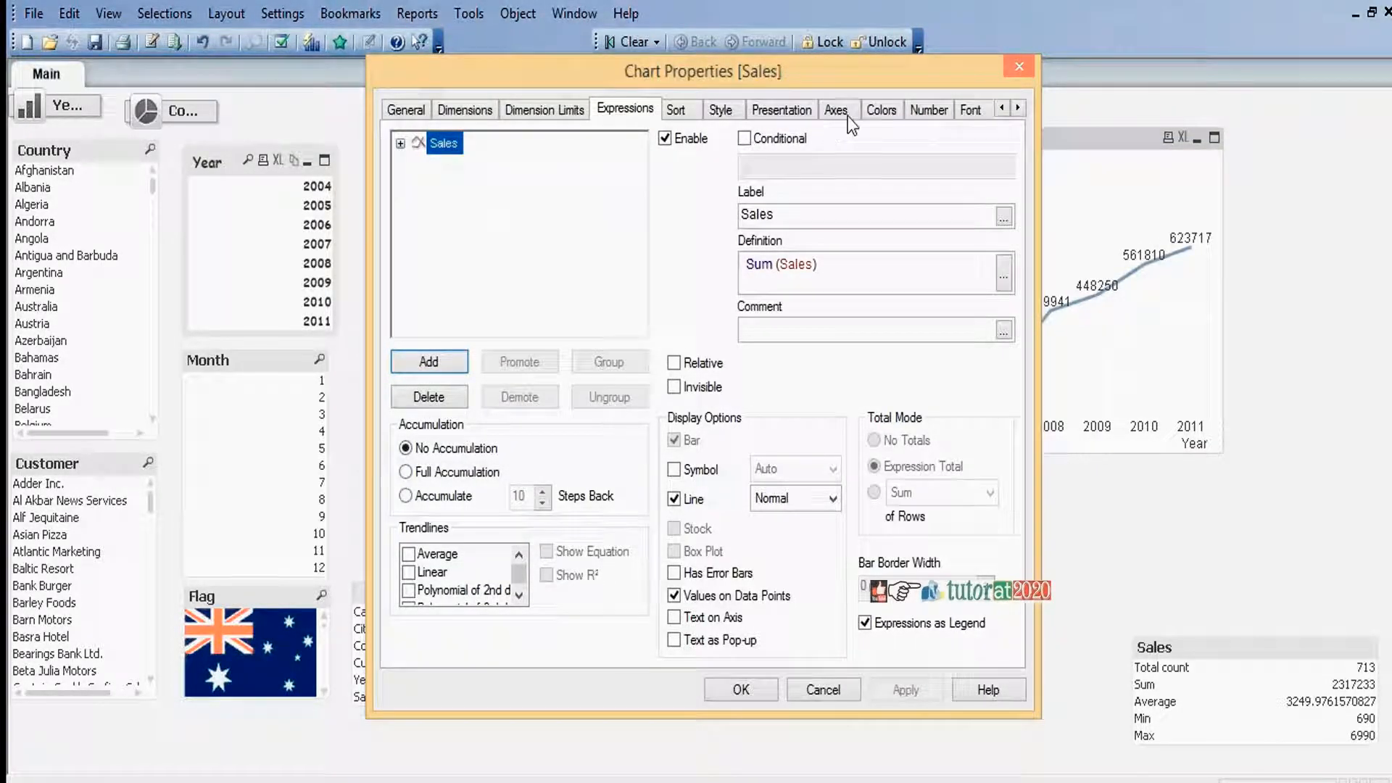
left_click(881, 108)
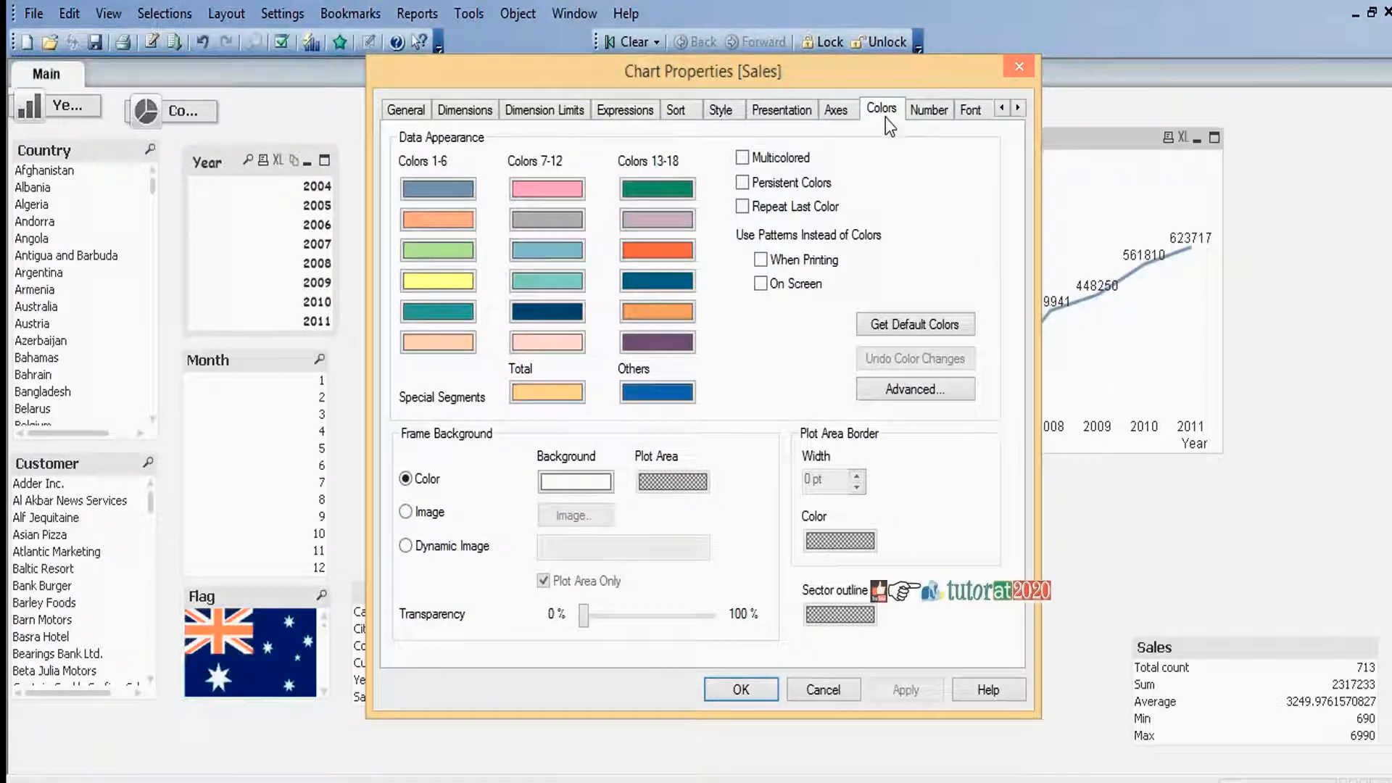
left_click(743, 157)
left_click(906, 693)
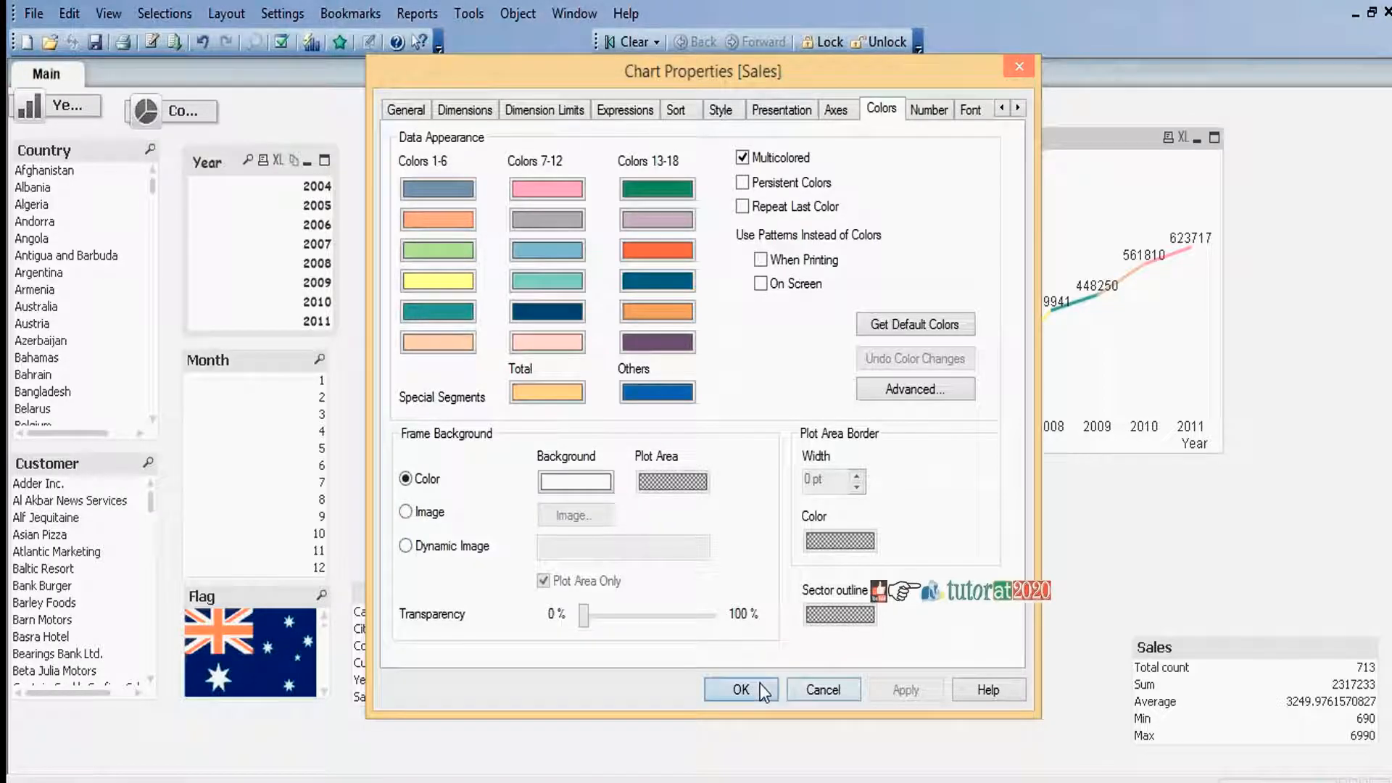
left_click(760, 686)
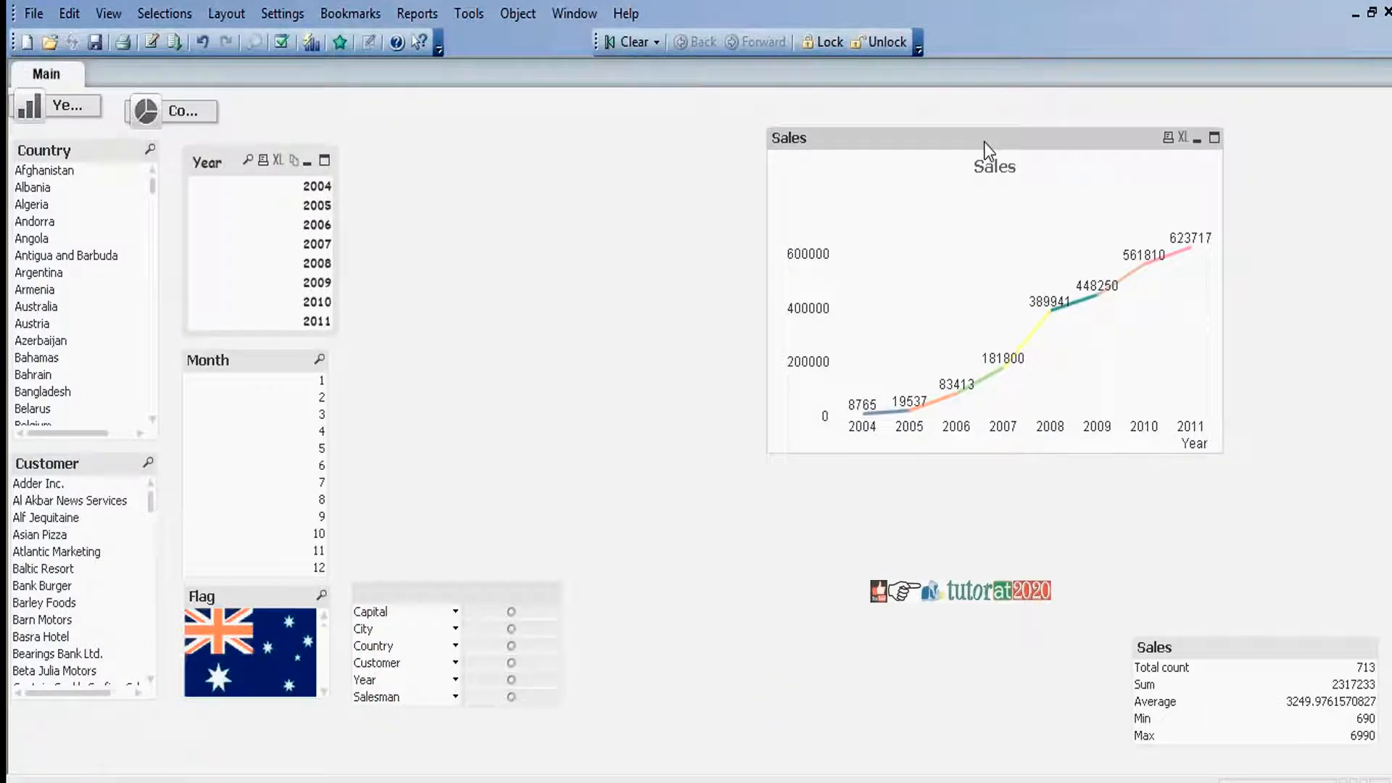
left_click_drag(984, 142, 1050, 141)
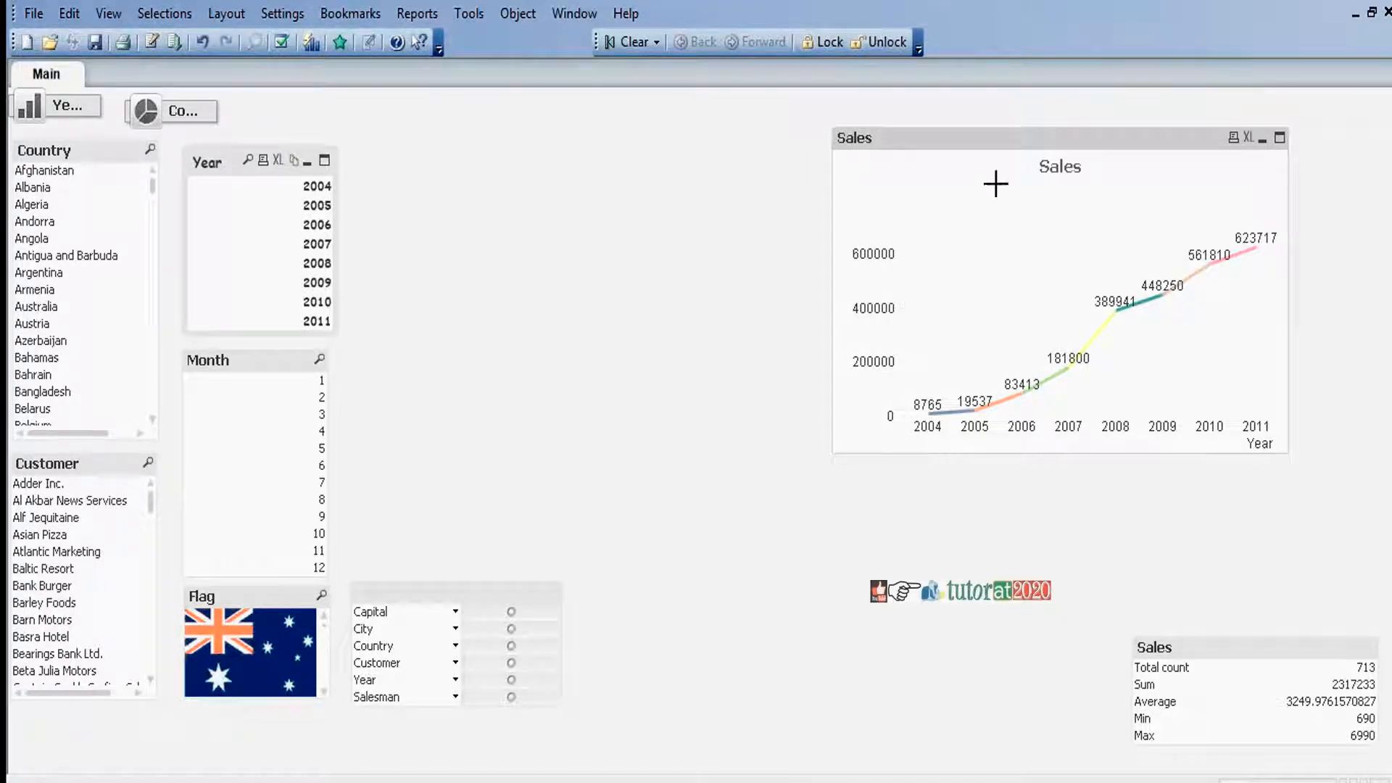
Examine the Sales chart filtered in turn by customers Asian Pizza, the entry after Al Akbar News Services, Atlantic Marketing and Baltic Resort
left_click(42, 535)
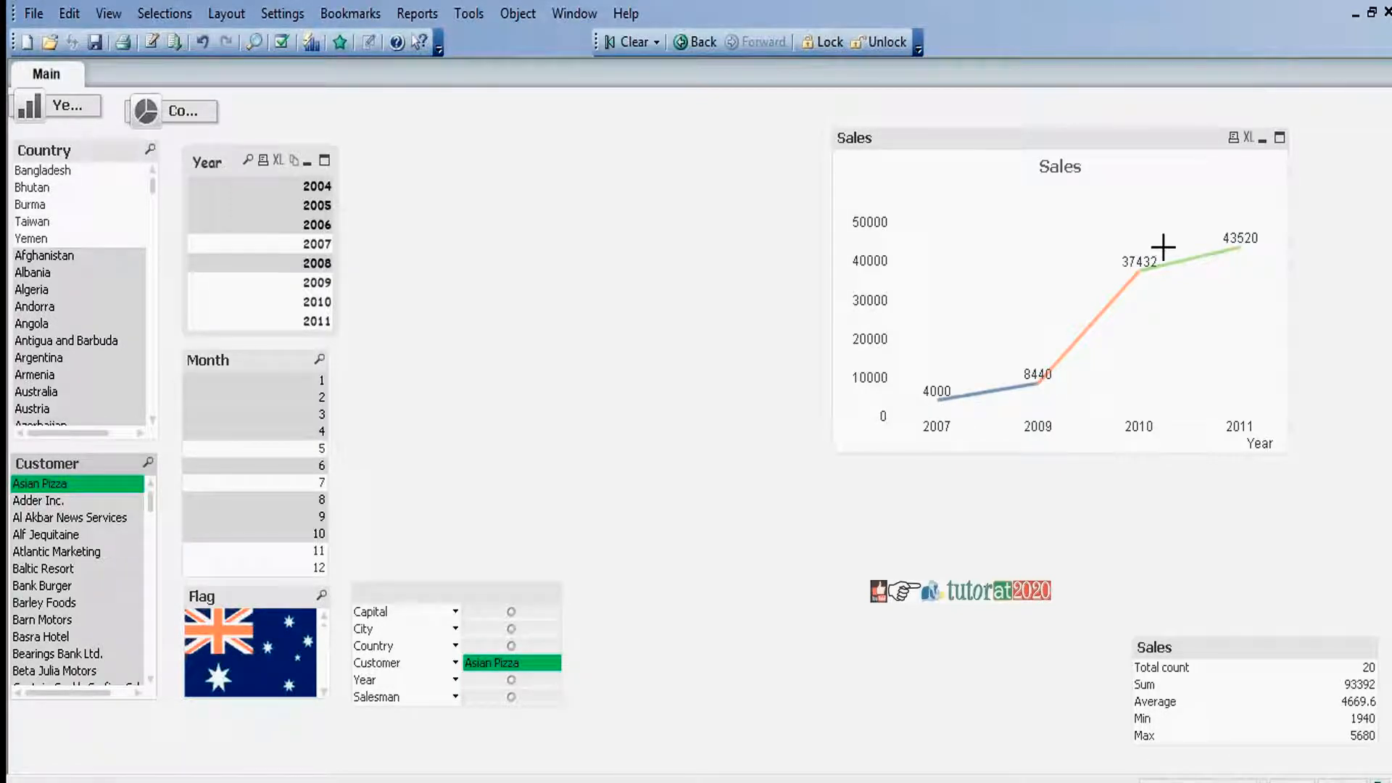
mouse_move(1240, 246)
left_click(37, 536)
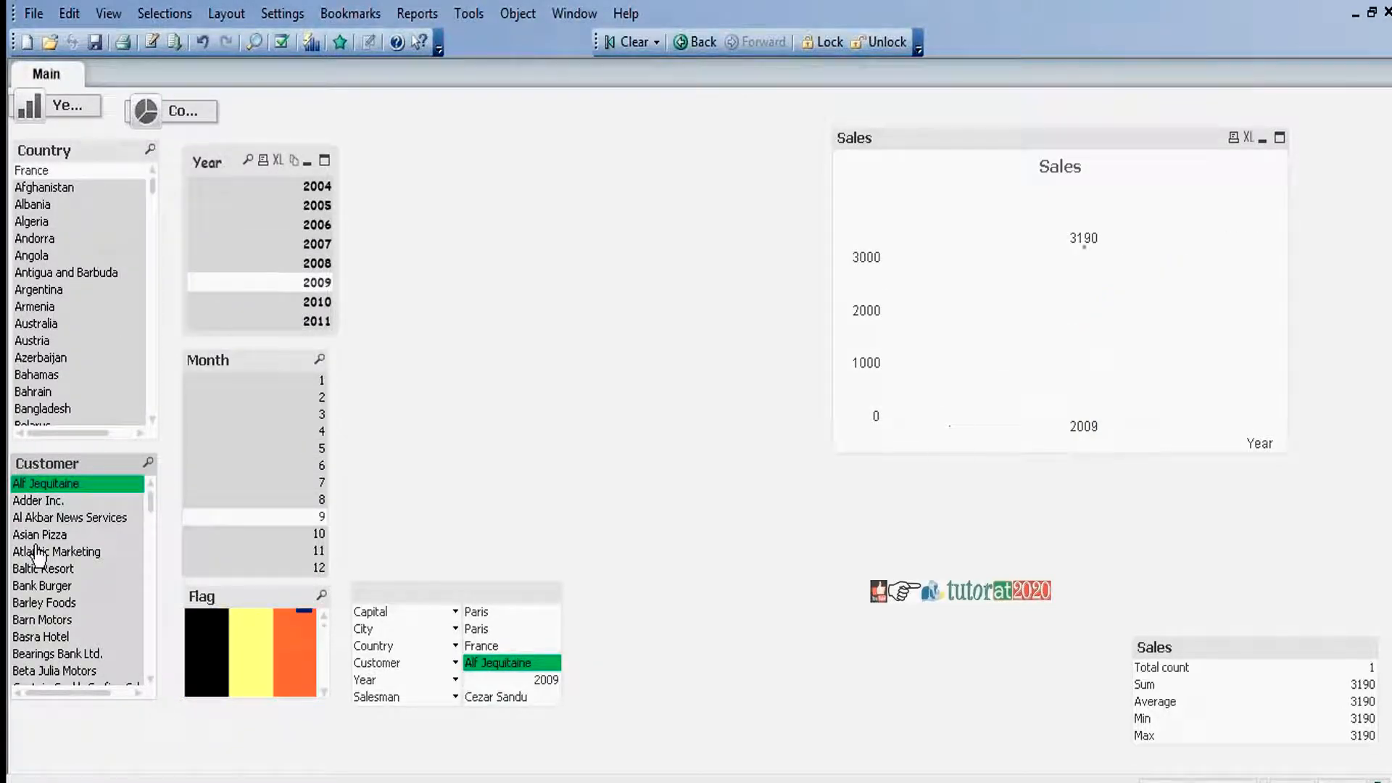
left_click(38, 553)
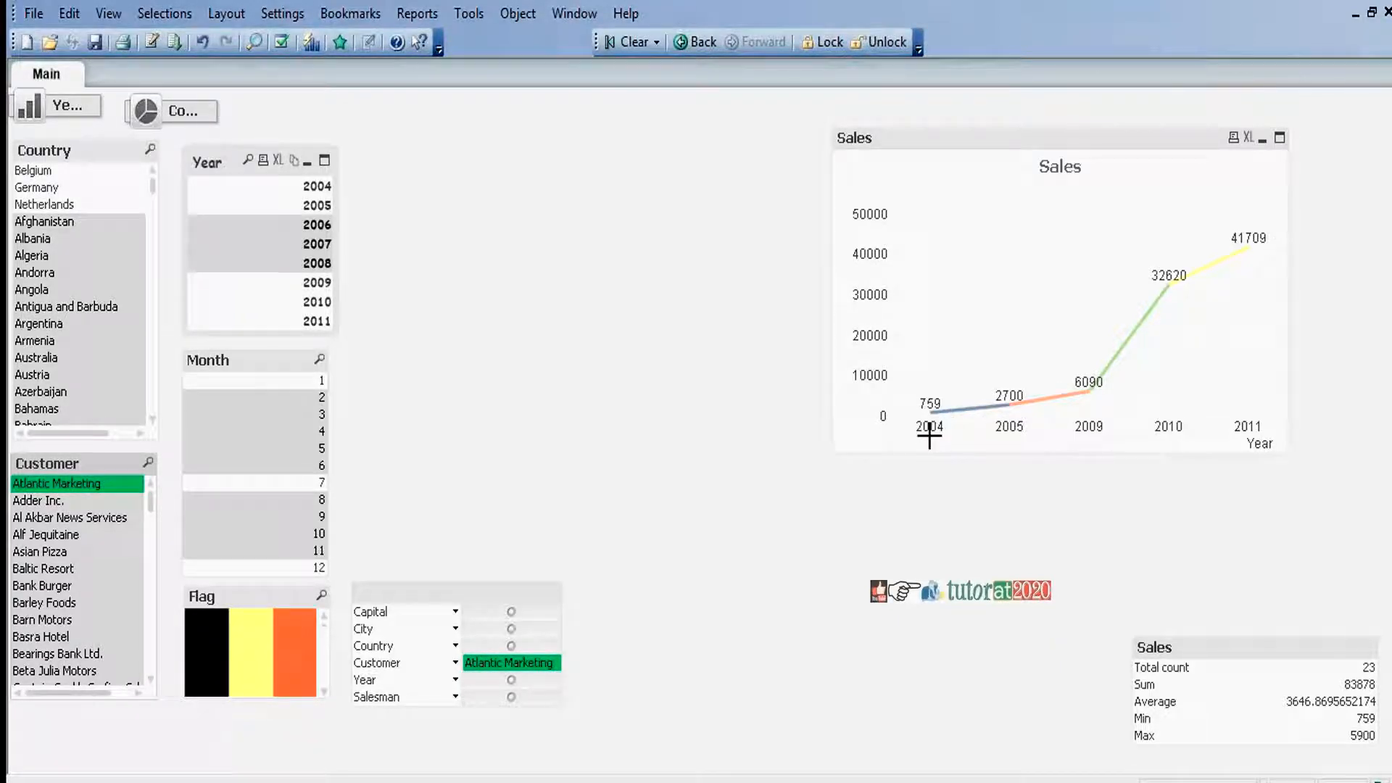
left_click(43, 569)
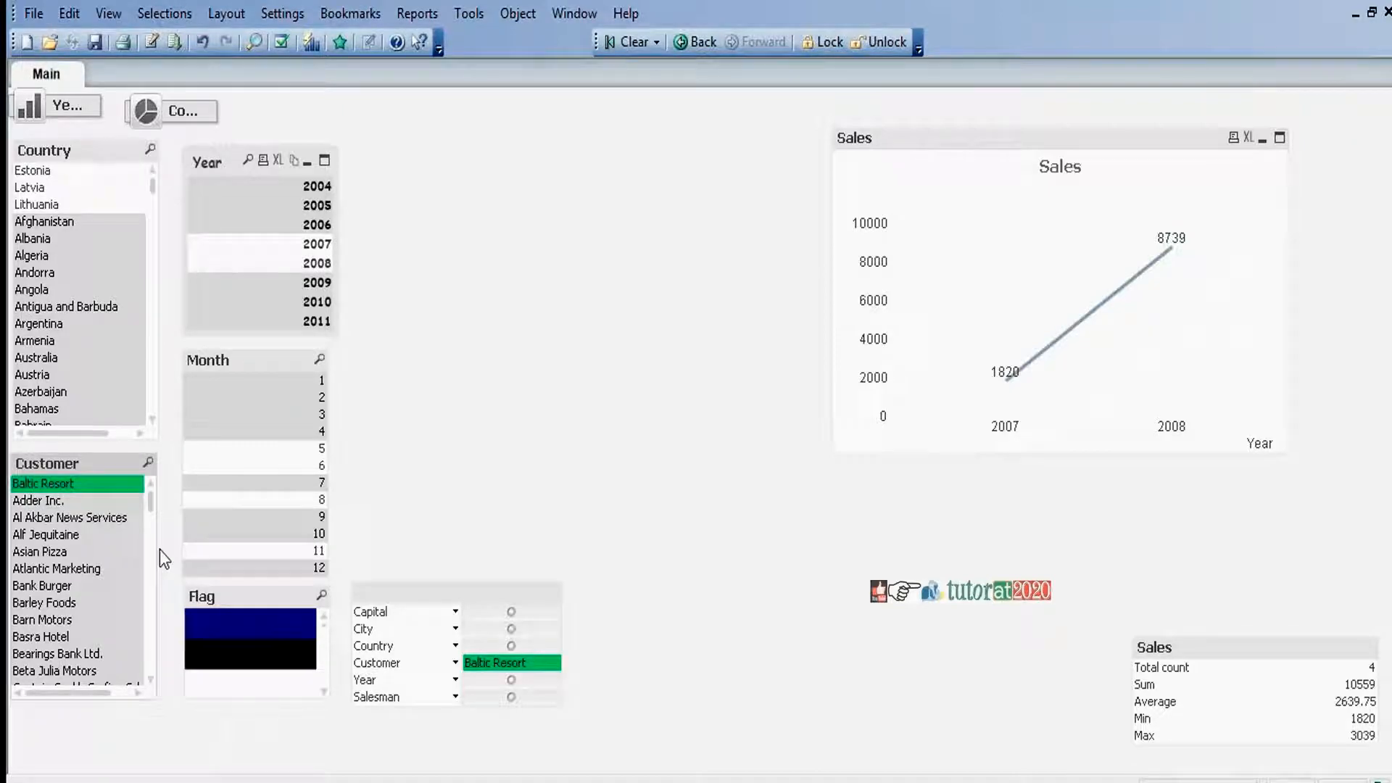
Examine the chart for Duoro Trading, the customer after Al Akbar News Services, Adder Inc. and Asian Pizza in turn, and clear all selections
scroll(147, 545, "down", 4)
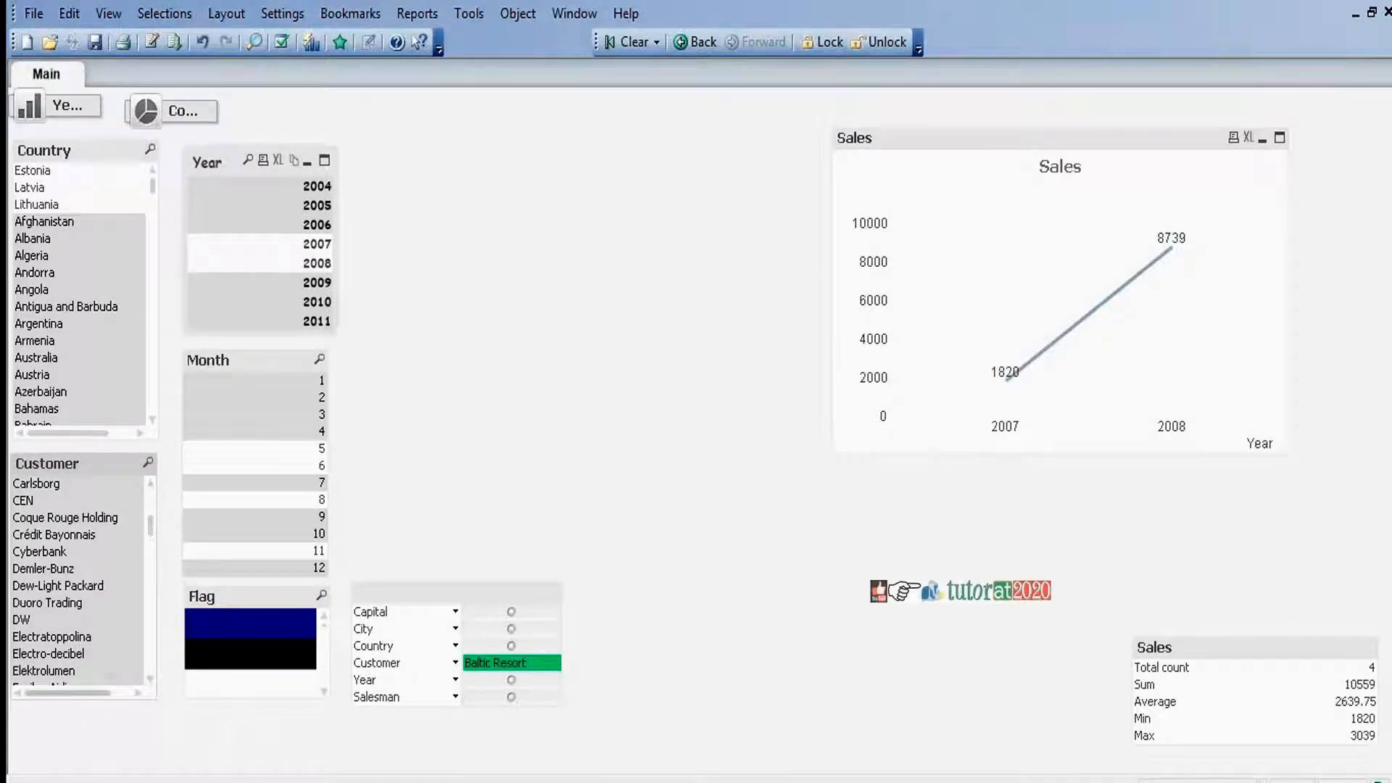
left_click(27, 606)
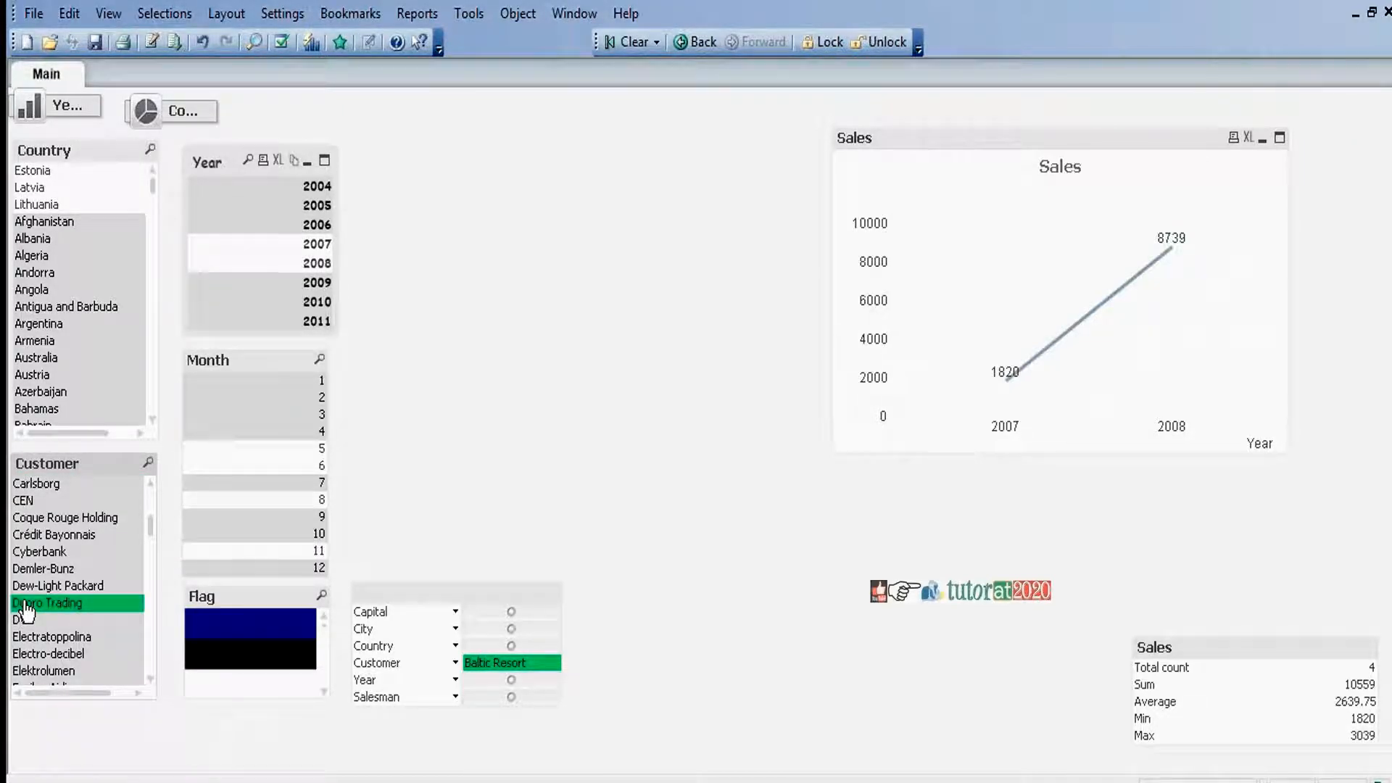
left_click_drag(150, 499, 89, 511)
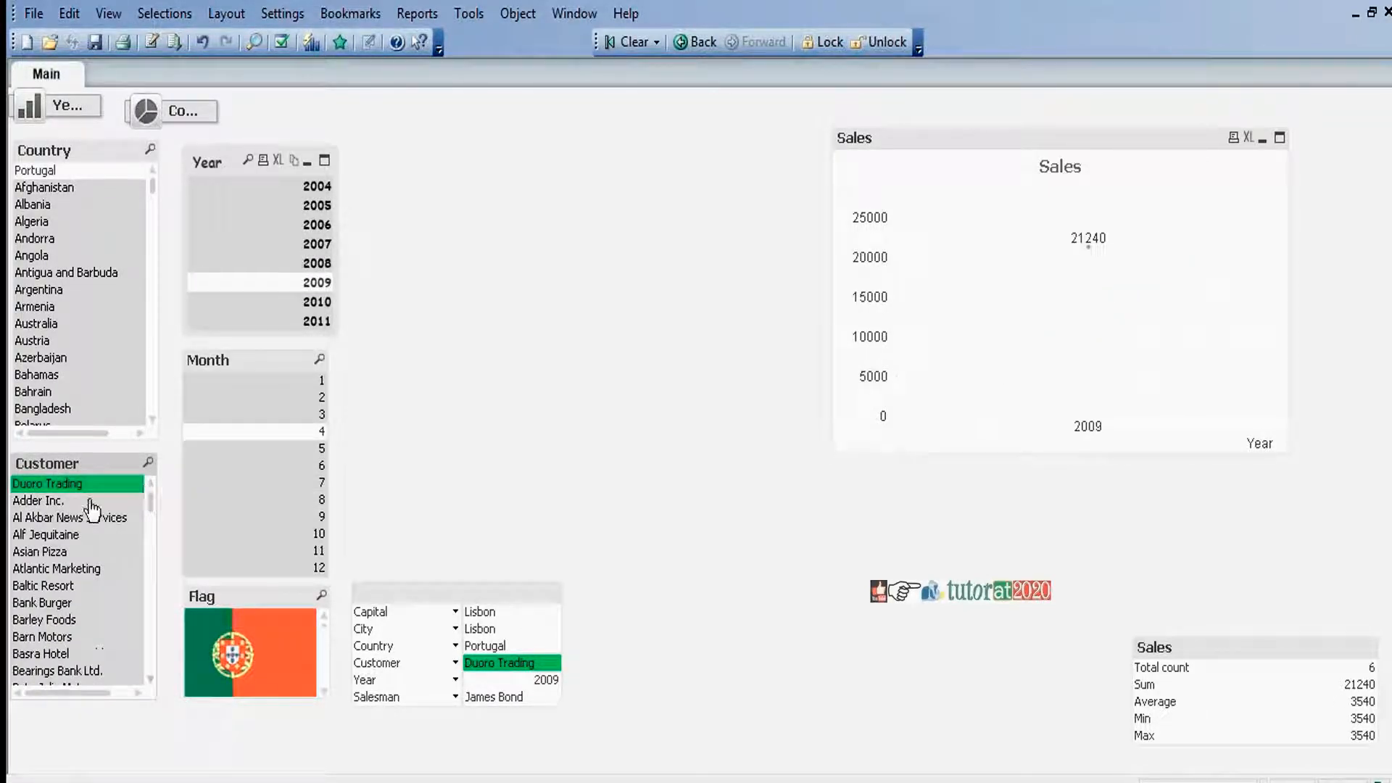
left_click(44, 537)
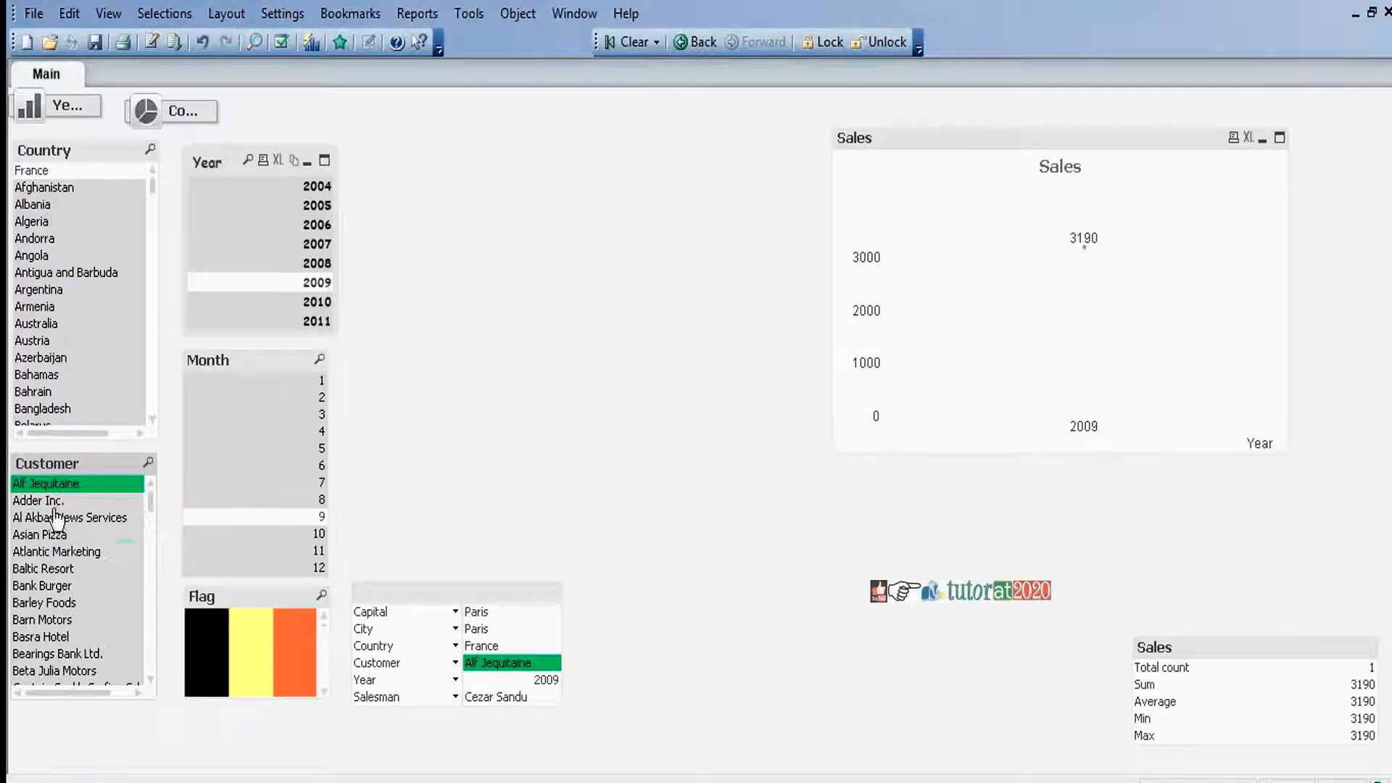
left_click(44, 500)
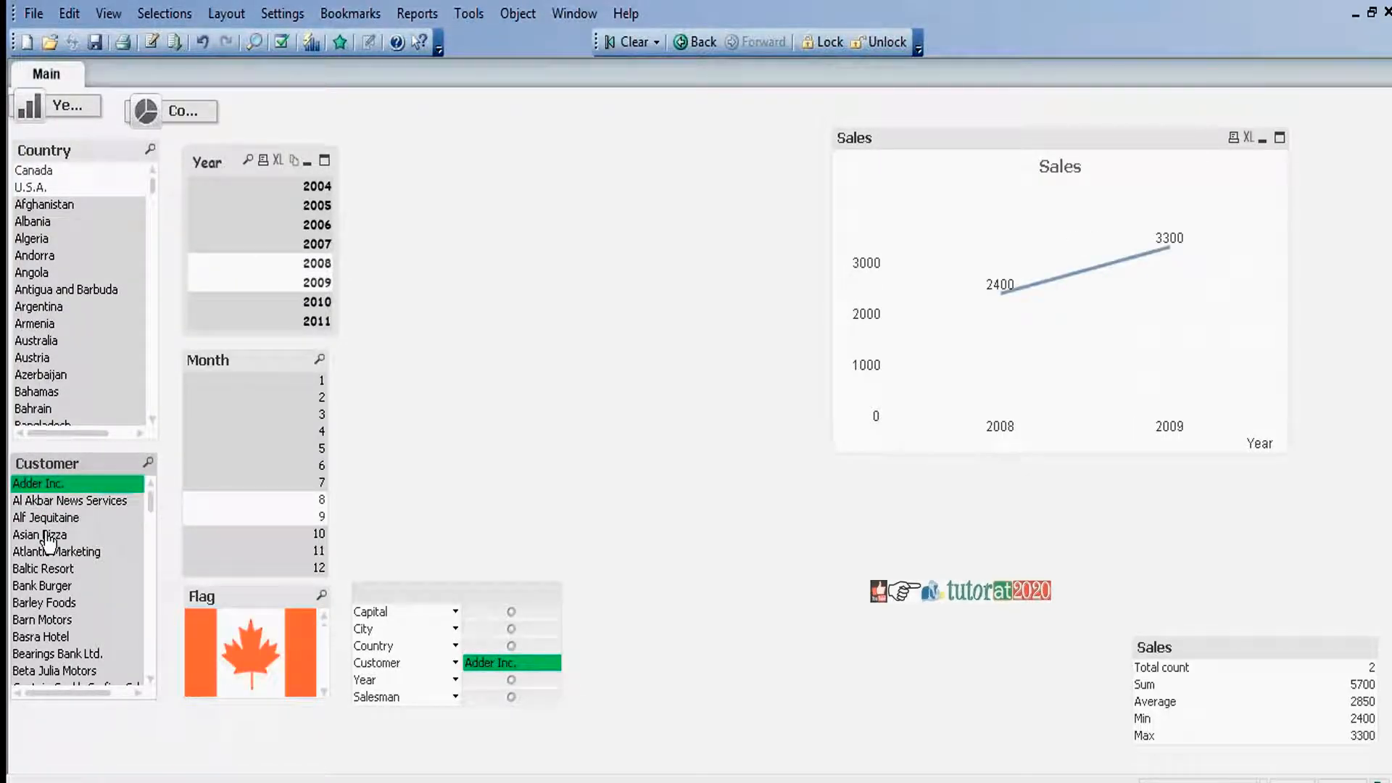
left_click(46, 537)
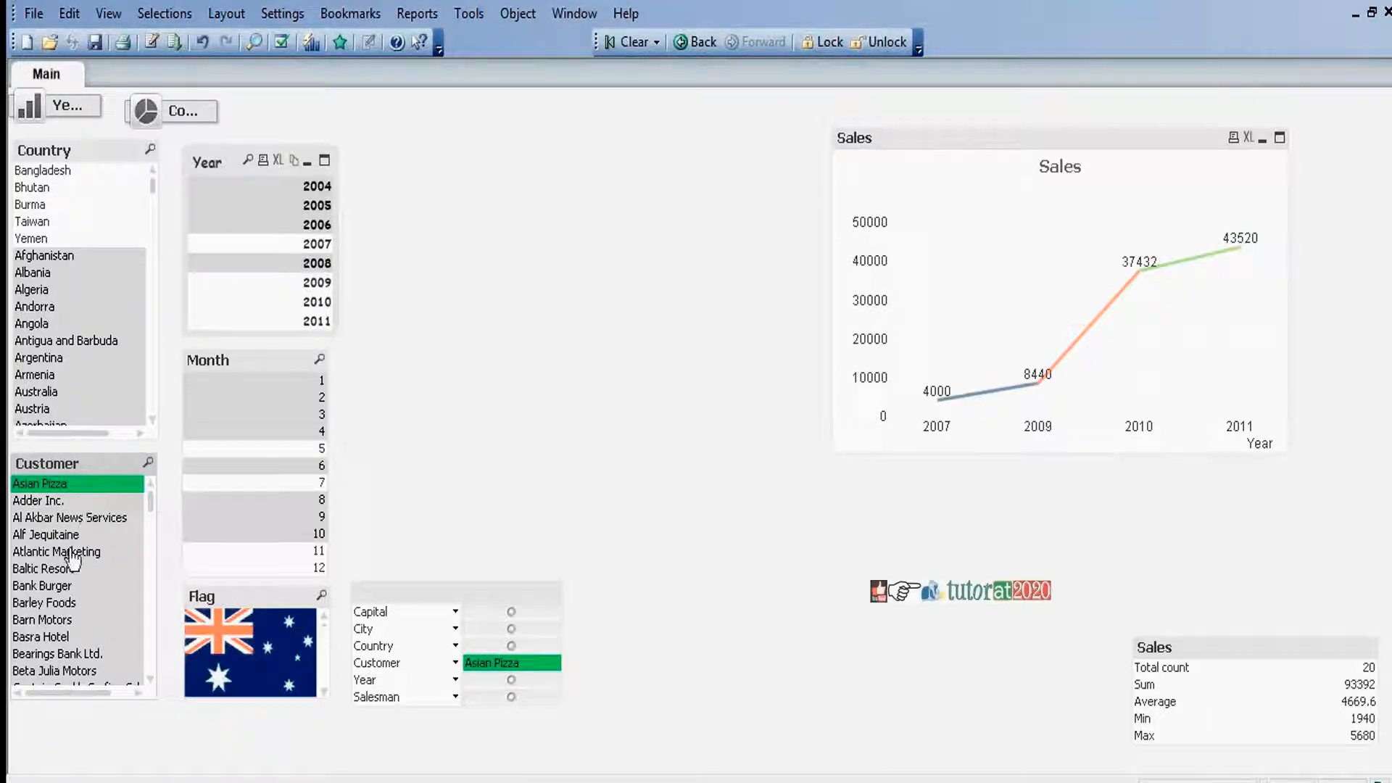
left_click(549, 228)
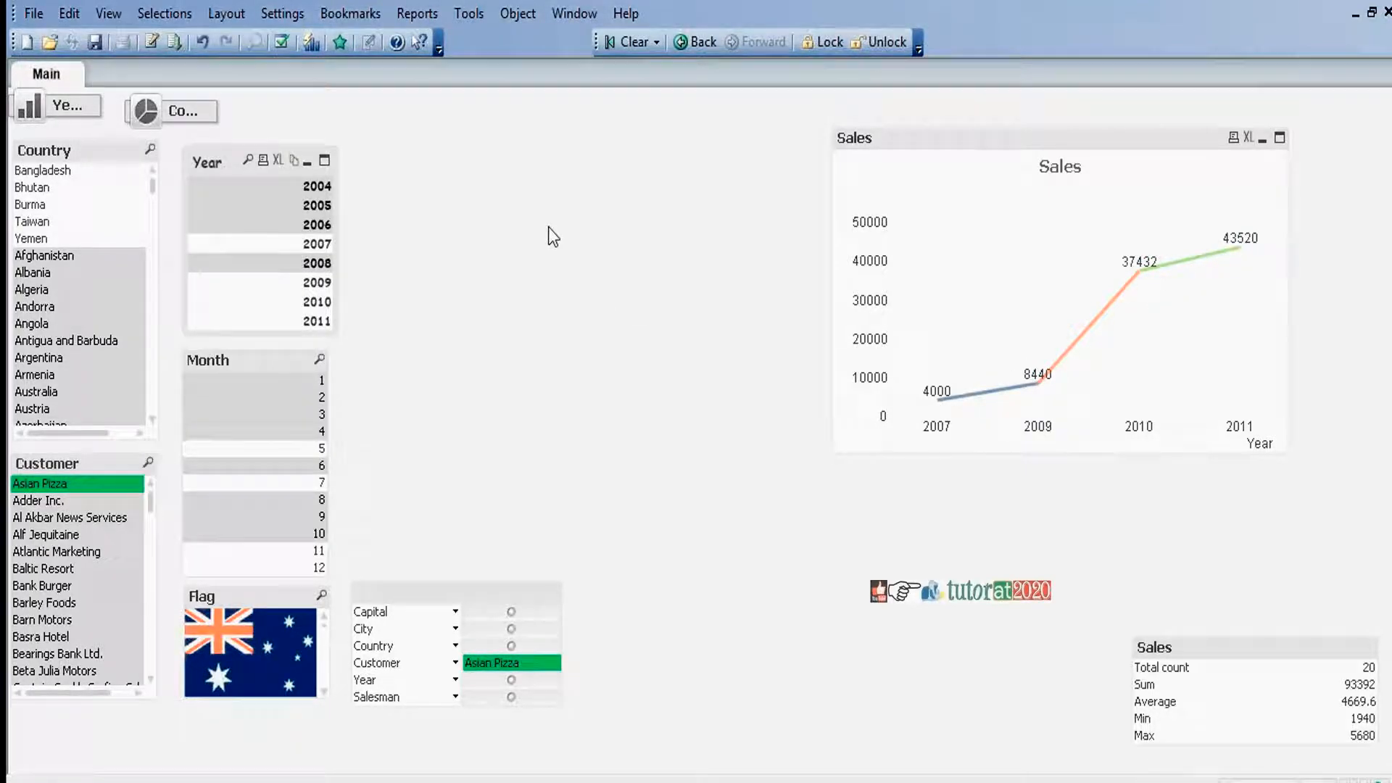
left_click(631, 45)
Set the window title of the Sales line chart to "Yearwise Sales" in its general properties
right_click(961, 137)
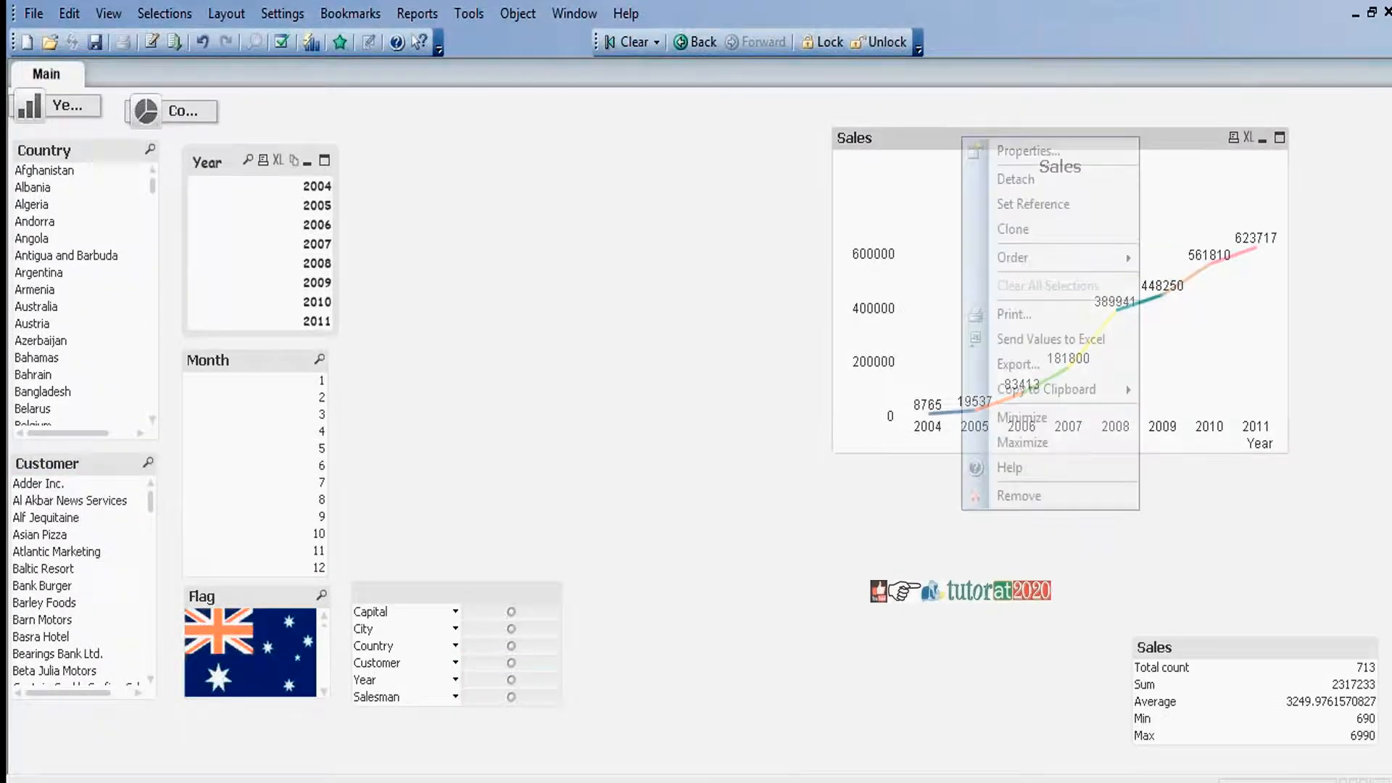
left_click(1030, 152)
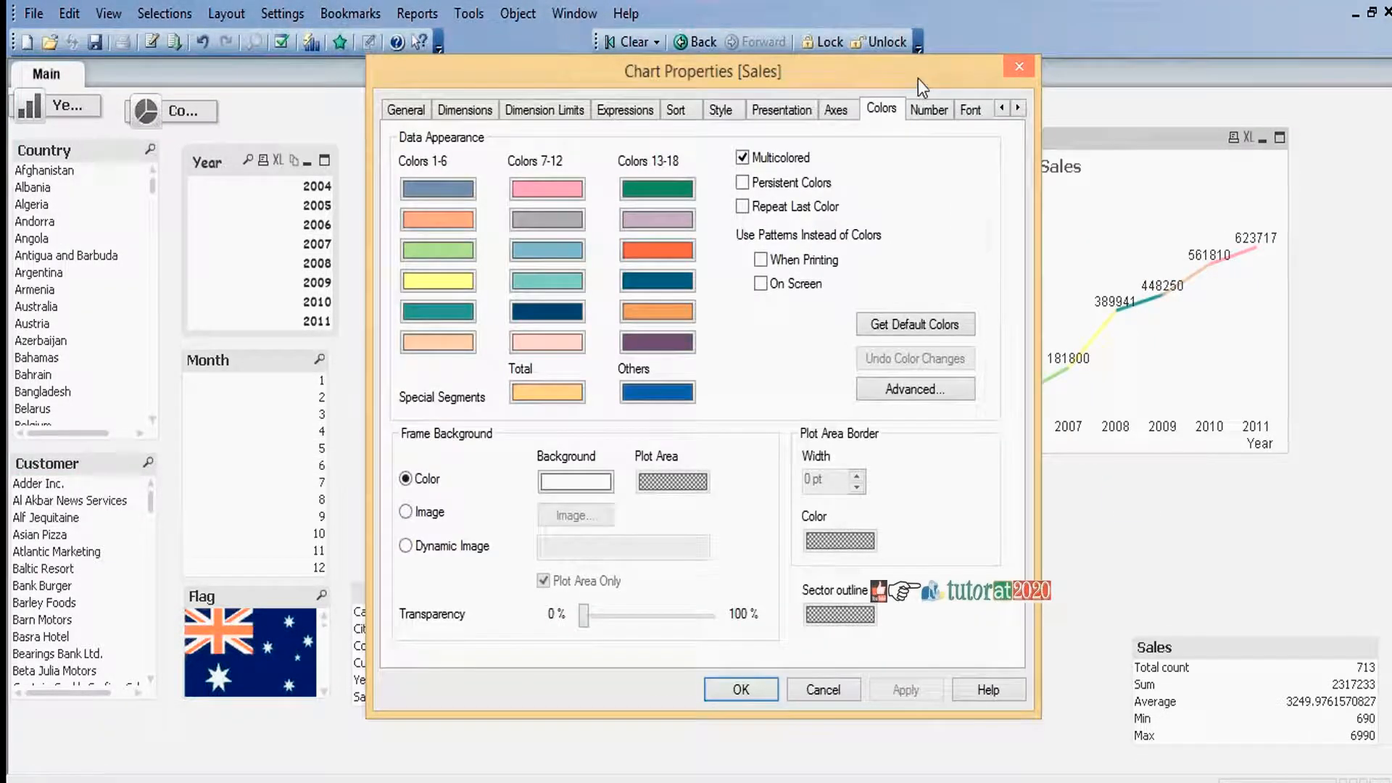
left_click_drag(918, 76, 657, 104)
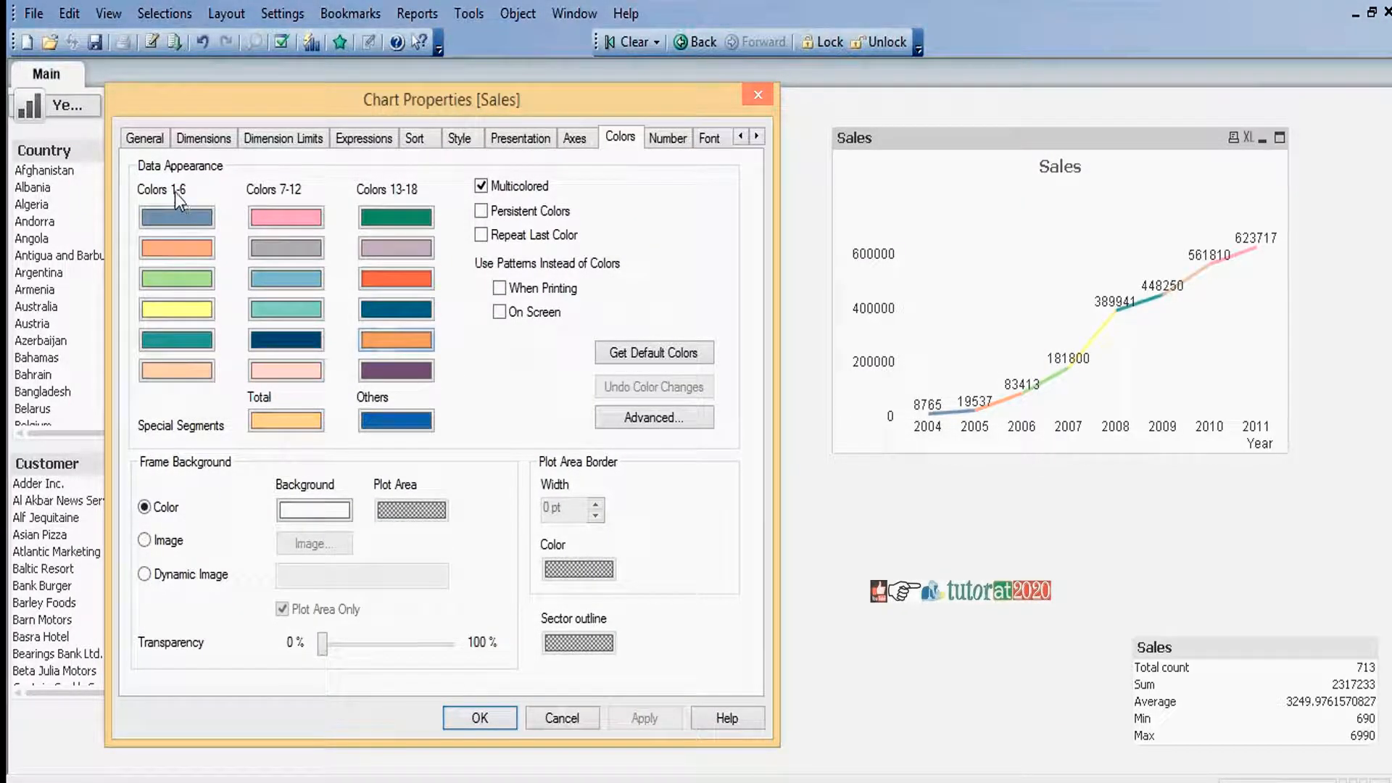
left_click(142, 138)
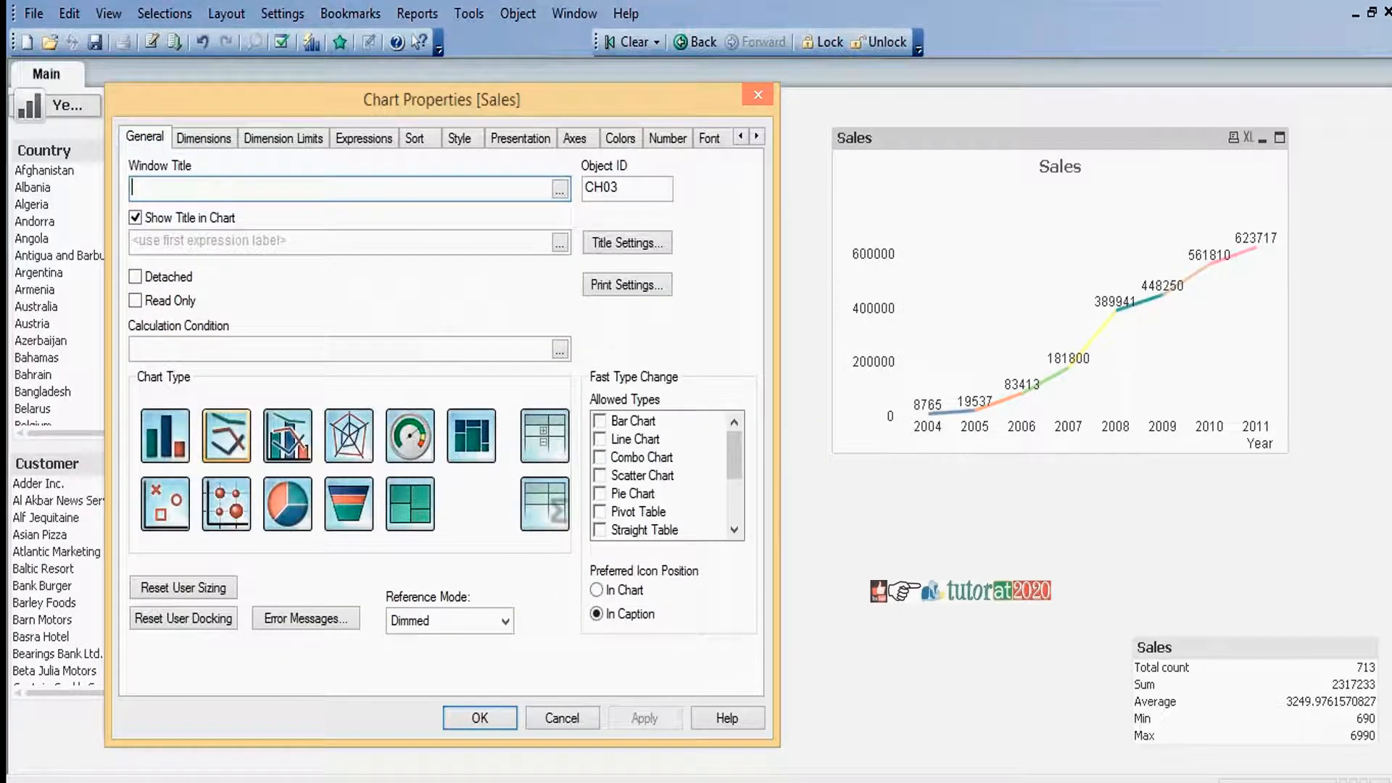
left_click(208, 187)
type("Yearwise Sales")
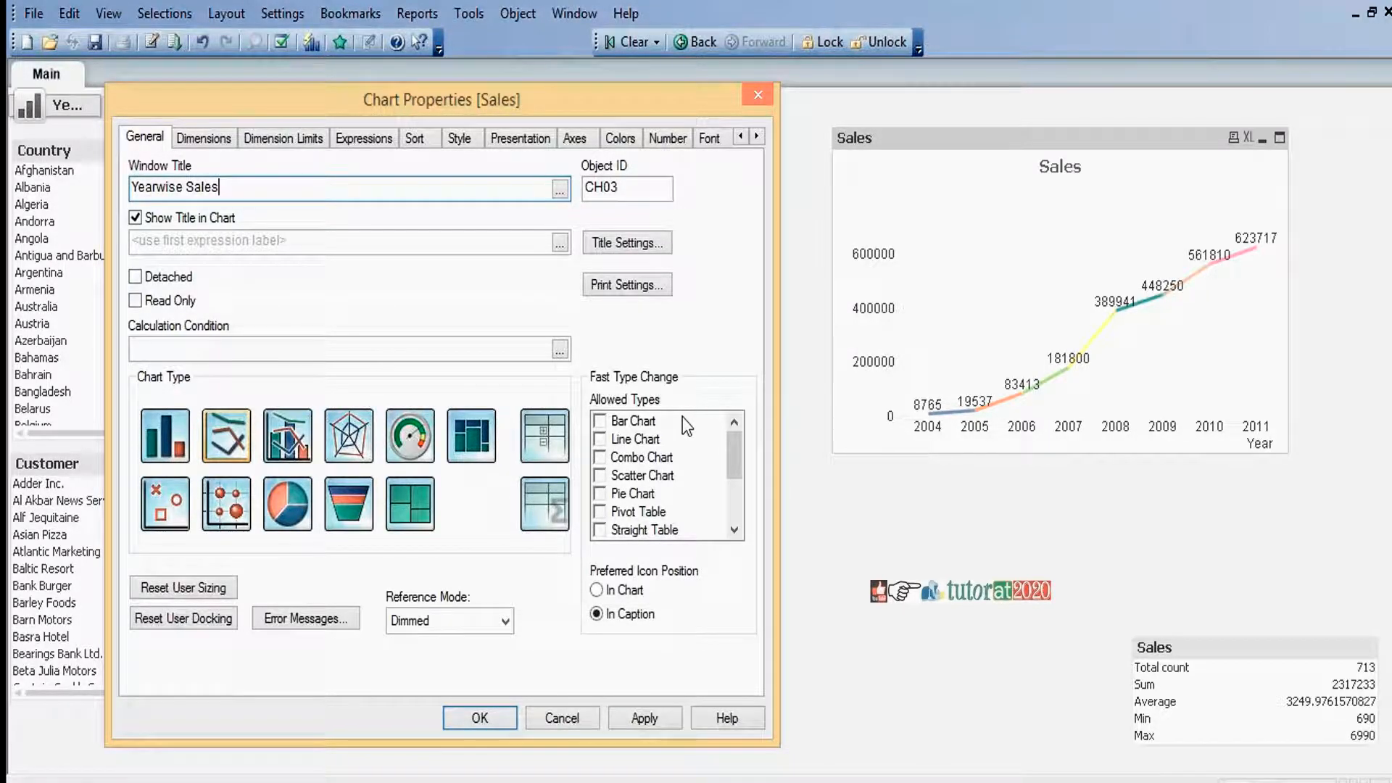
Try showing the Sales expression as relative values on the chart, and switch the Relative option off again
left_click(200, 141)
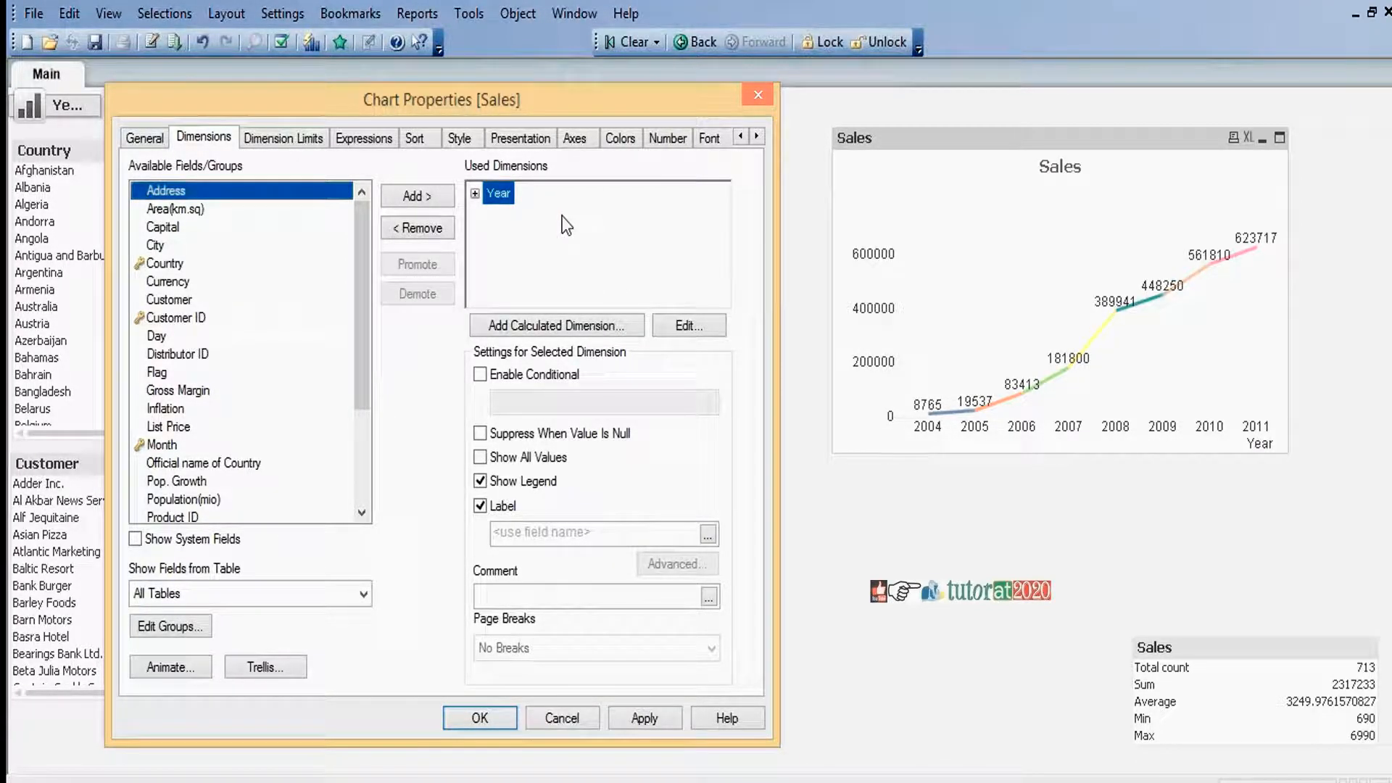
left_click(281, 138)
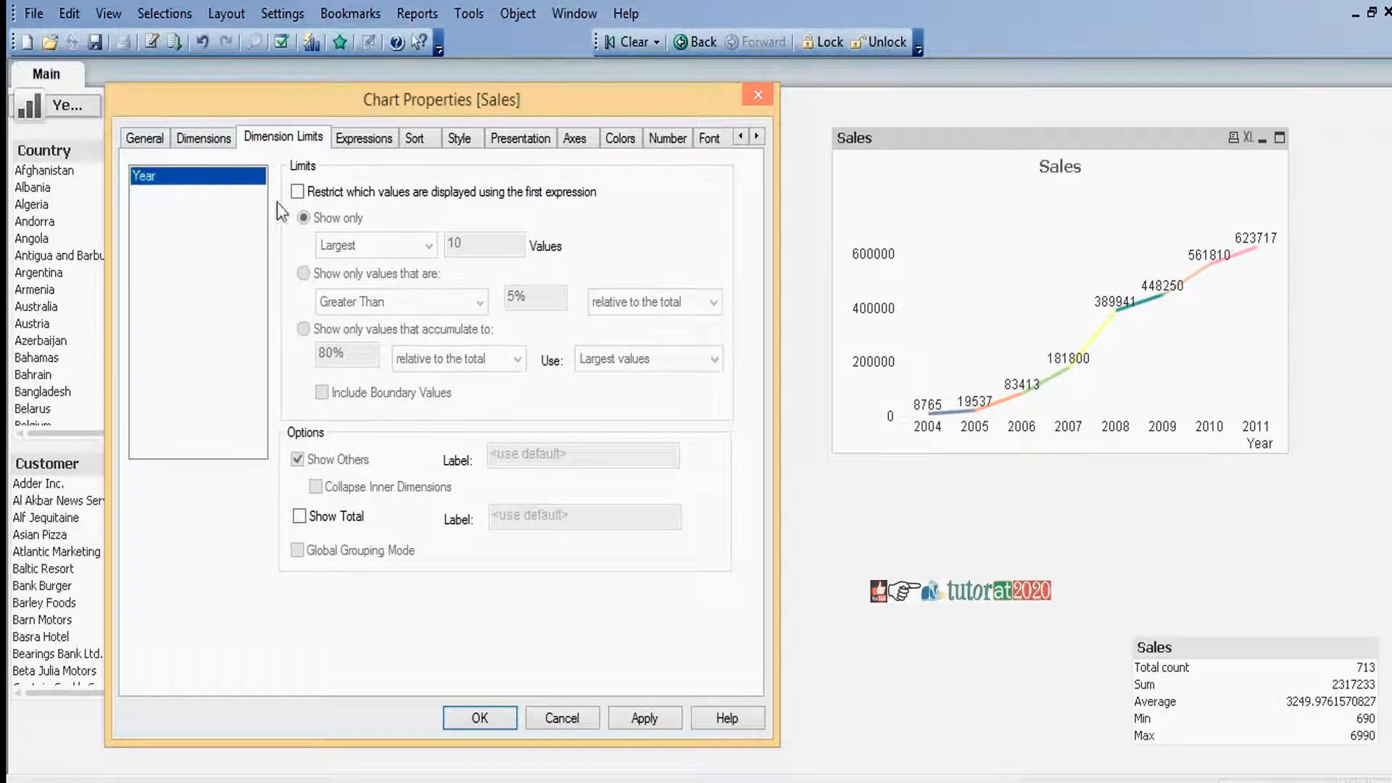
left_click(364, 138)
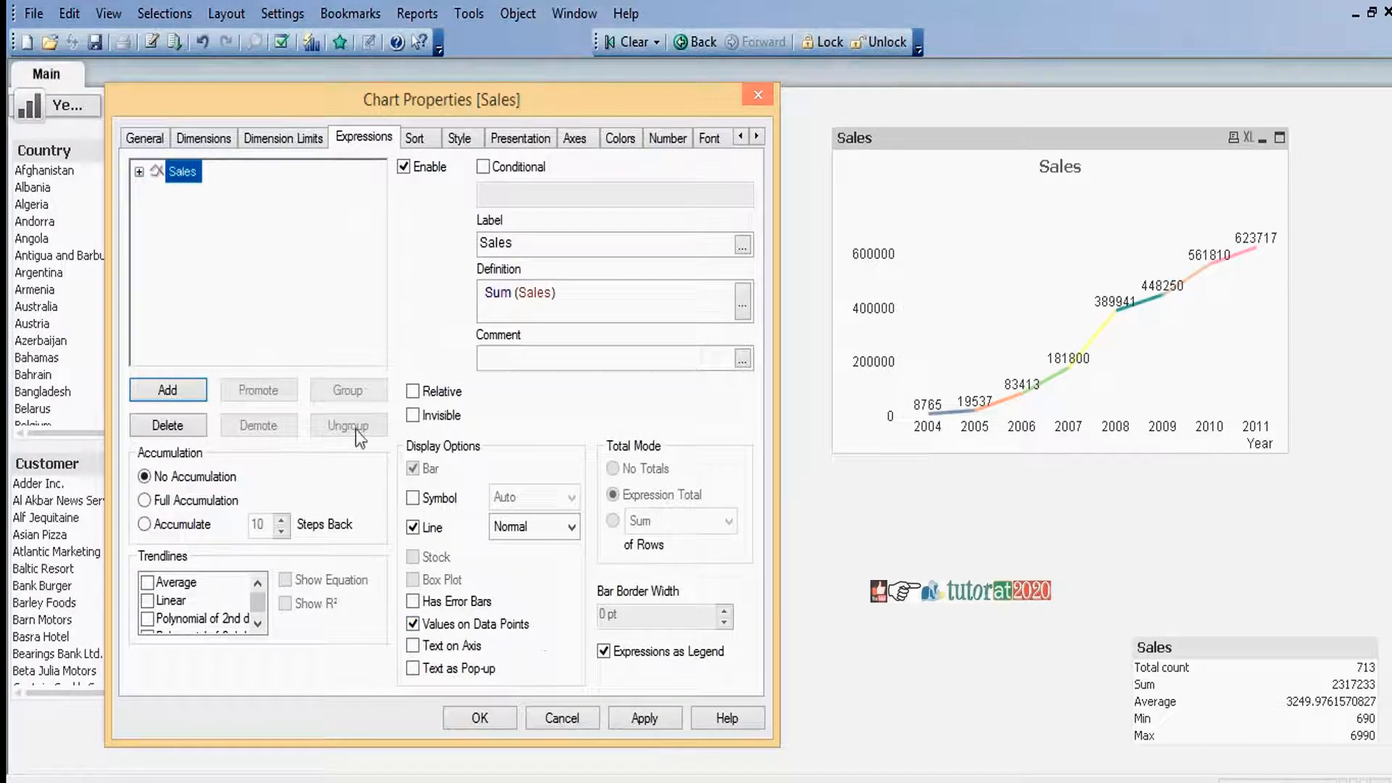
left_click(414, 390)
left_click(644, 718)
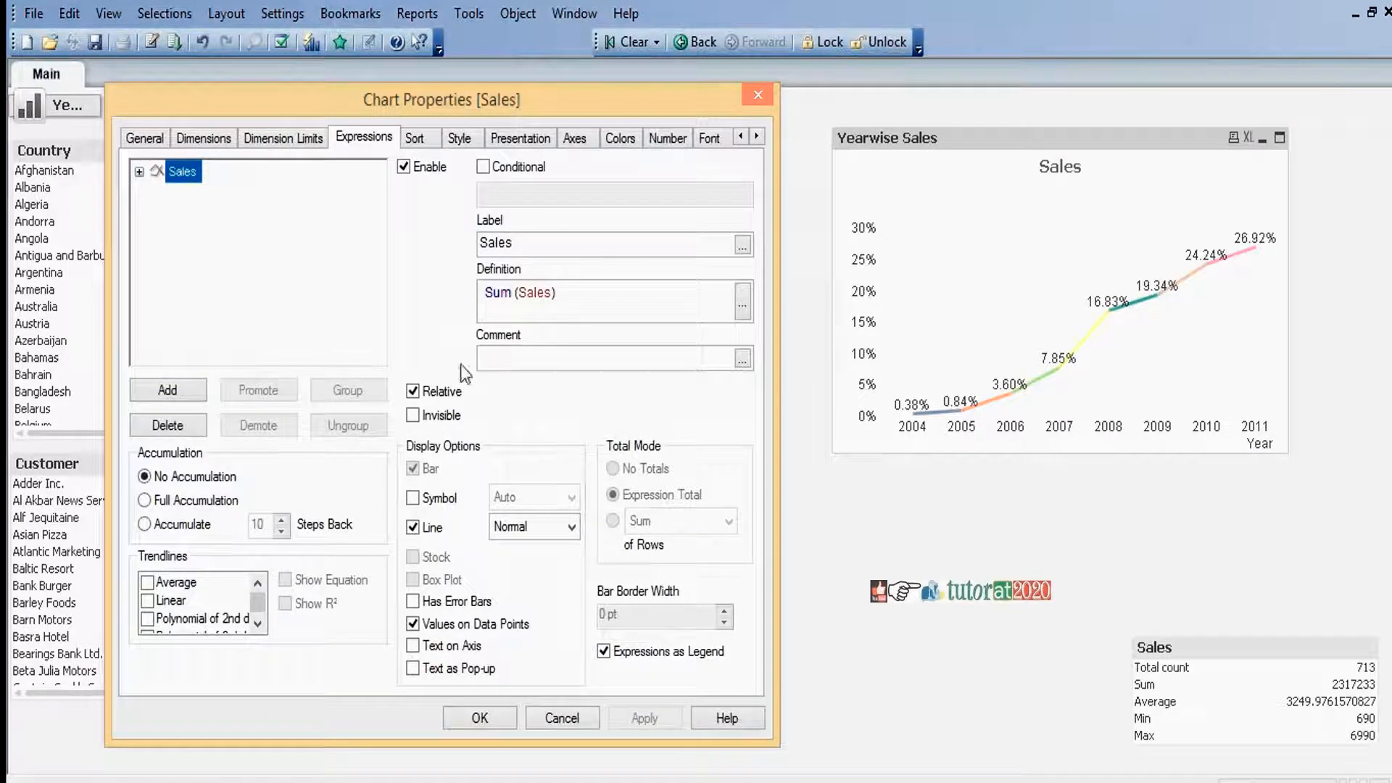
left_click(414, 392)
Try making the Sales expression invisible on the chart, and restore its line by turning the Invisible option off
left_click(413, 415)
left_click(650, 719)
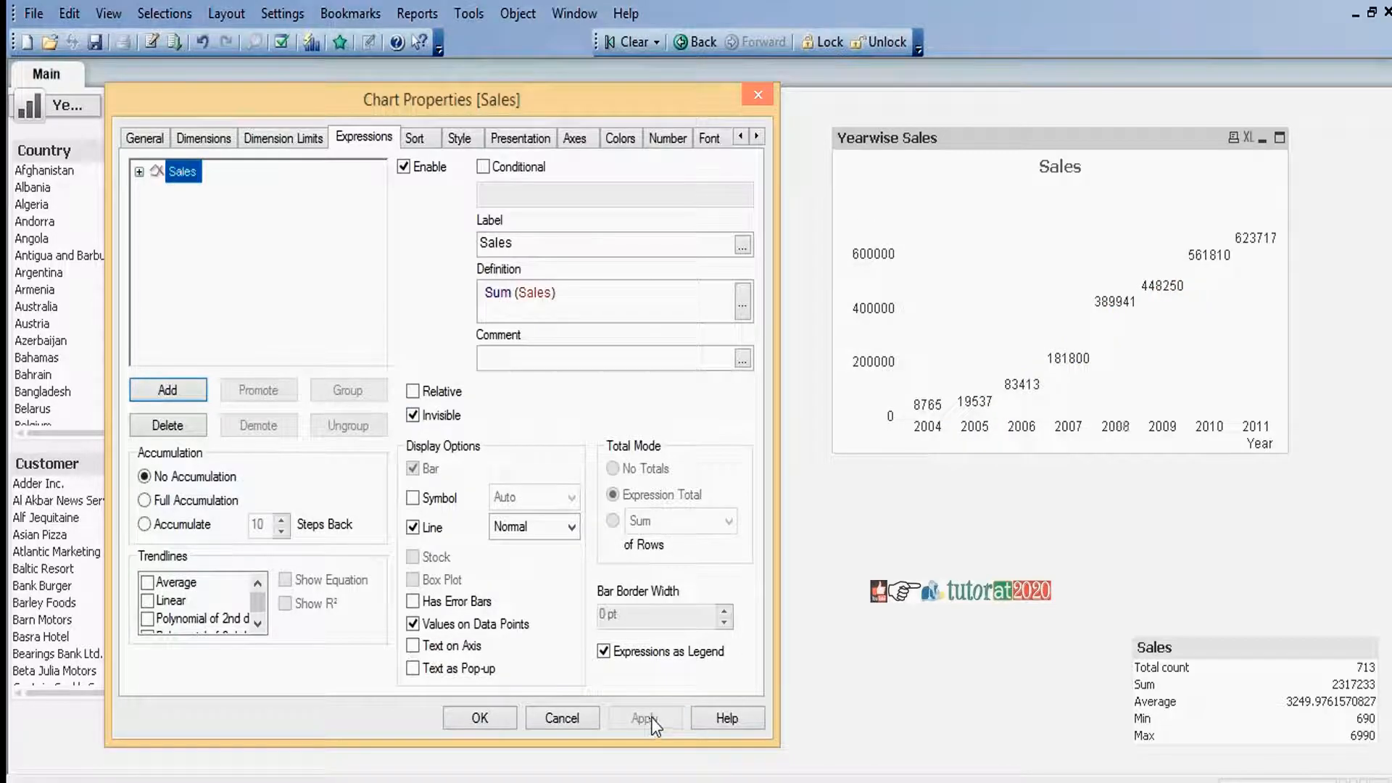
left_click(413, 414)
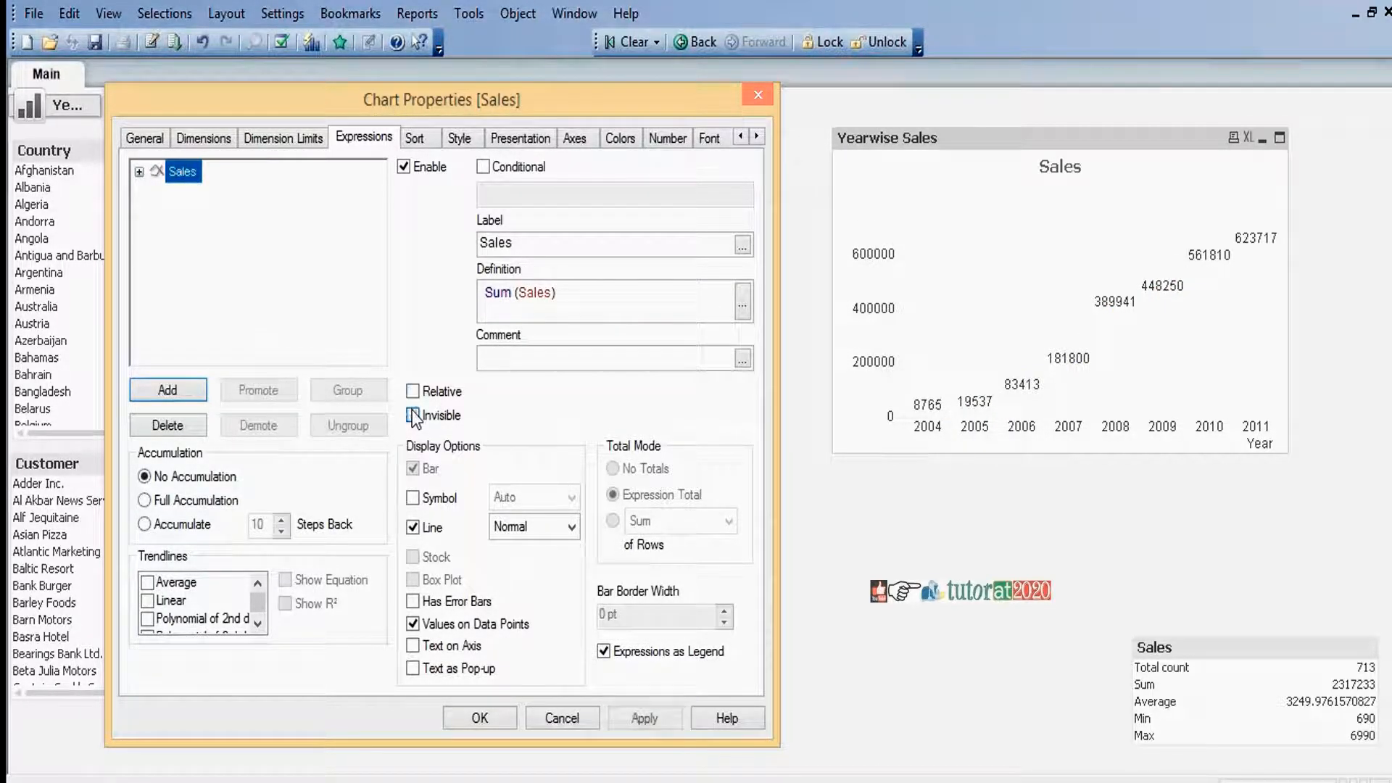
left_click(415, 139)
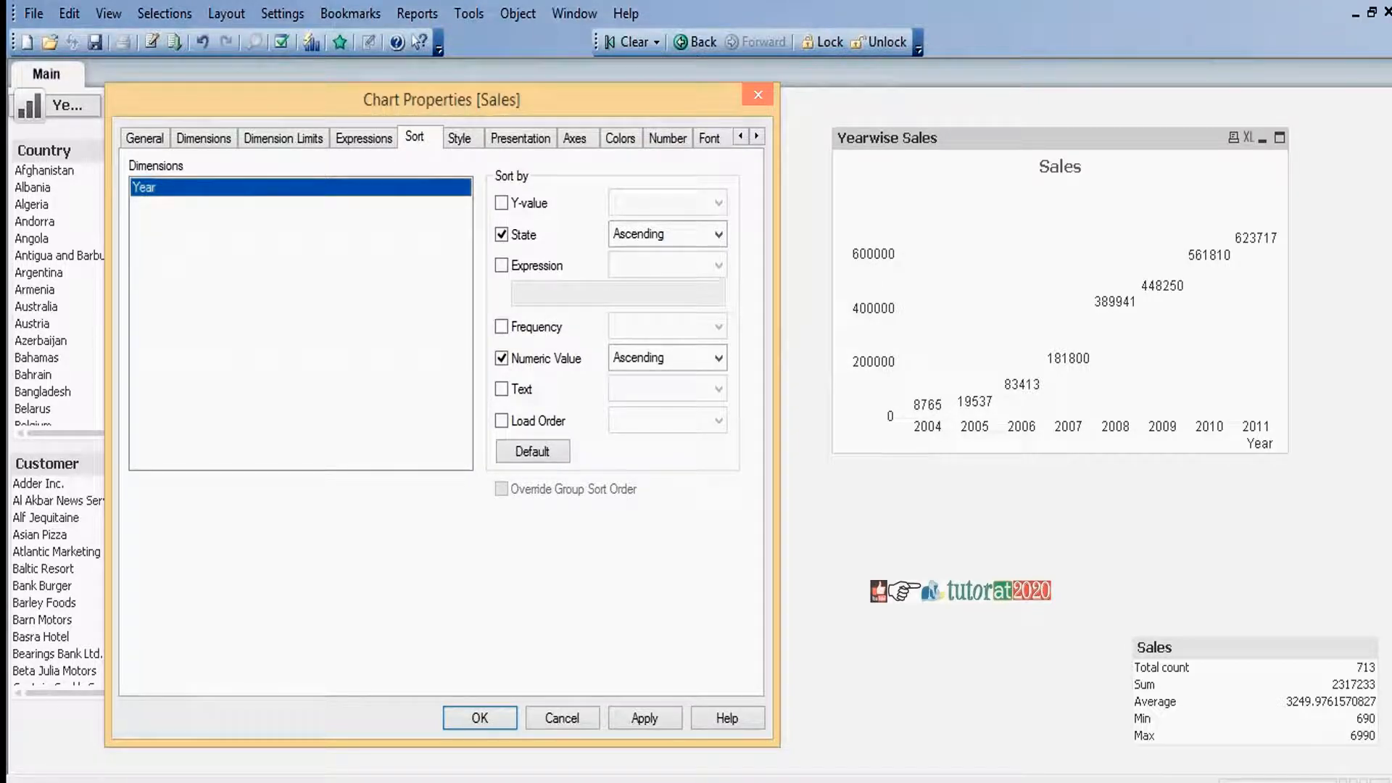
left_click(460, 139)
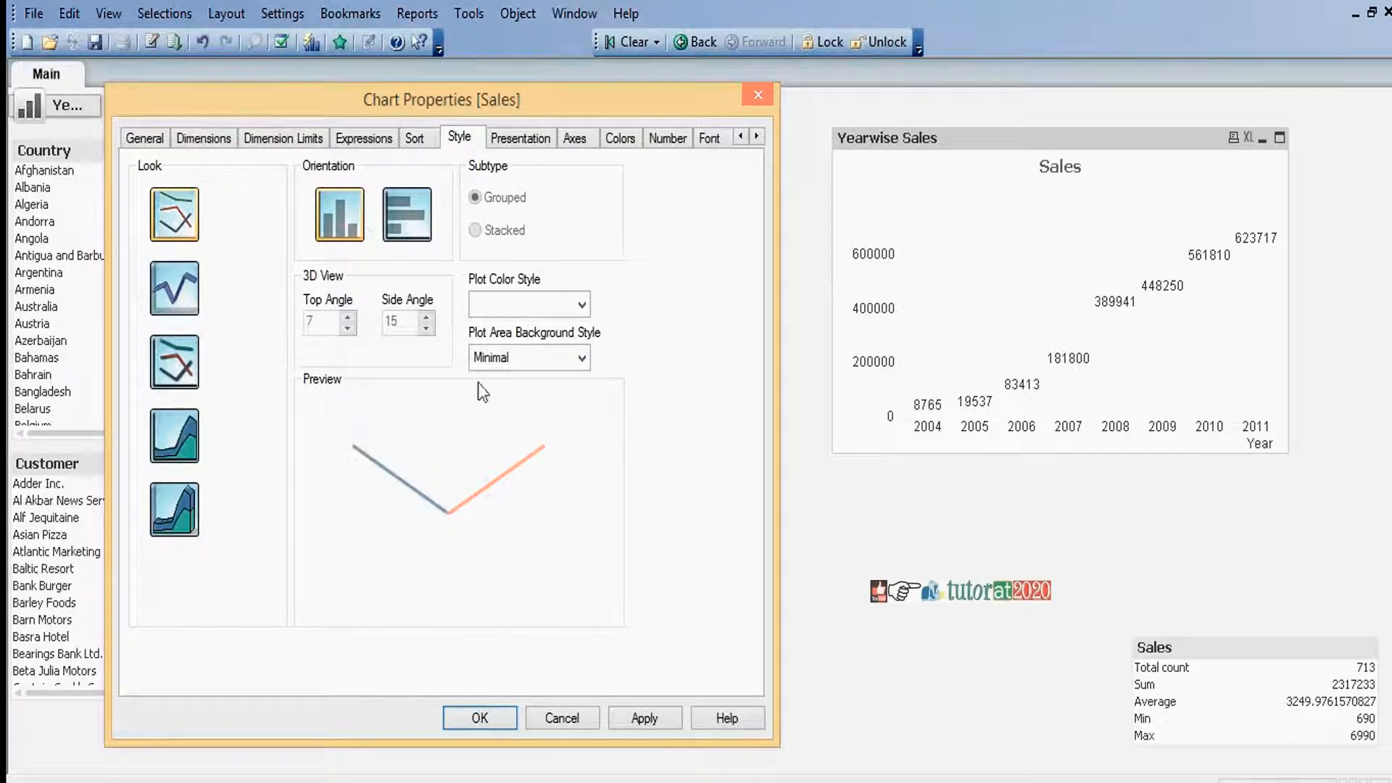
left_click(645, 728)
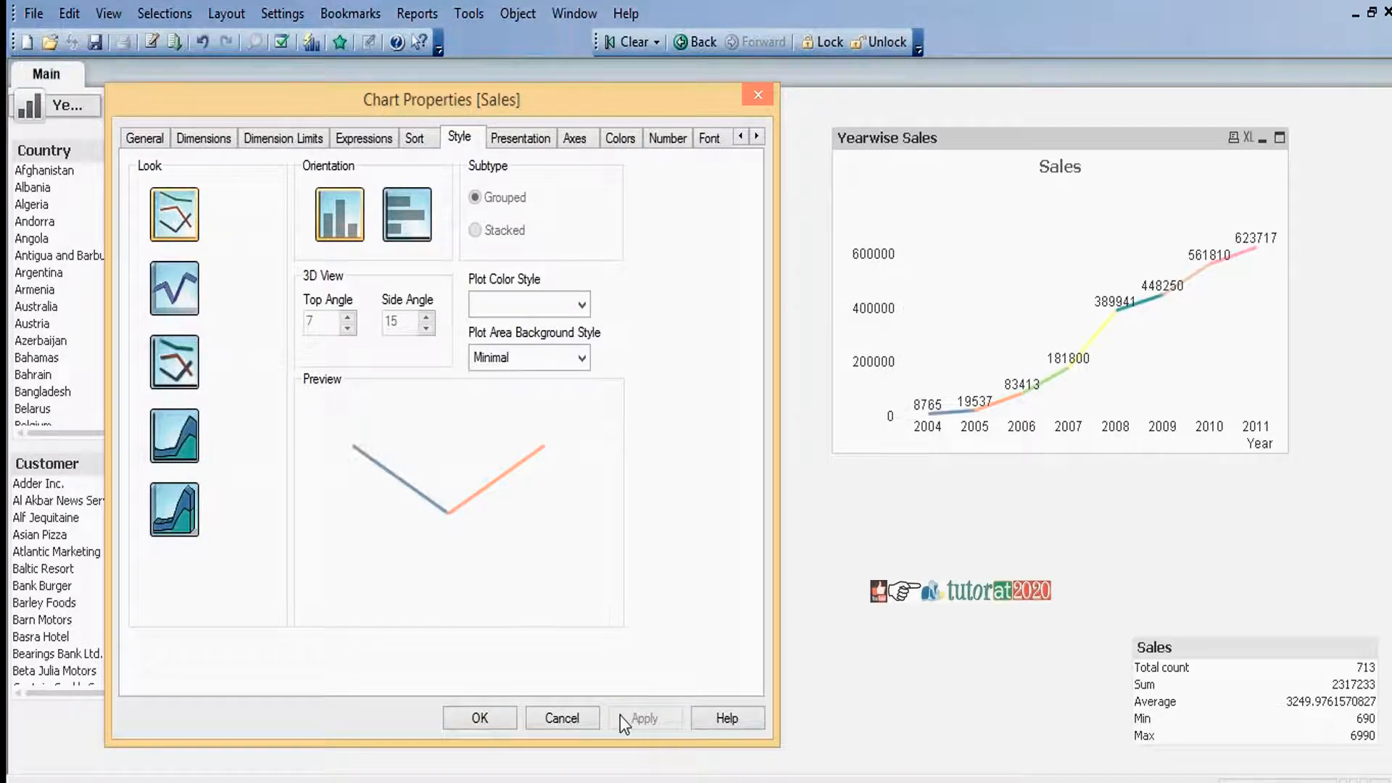
Try the 3D line and flat area looks on the chart, and apply the thick shaded line look
left_click(172, 284)
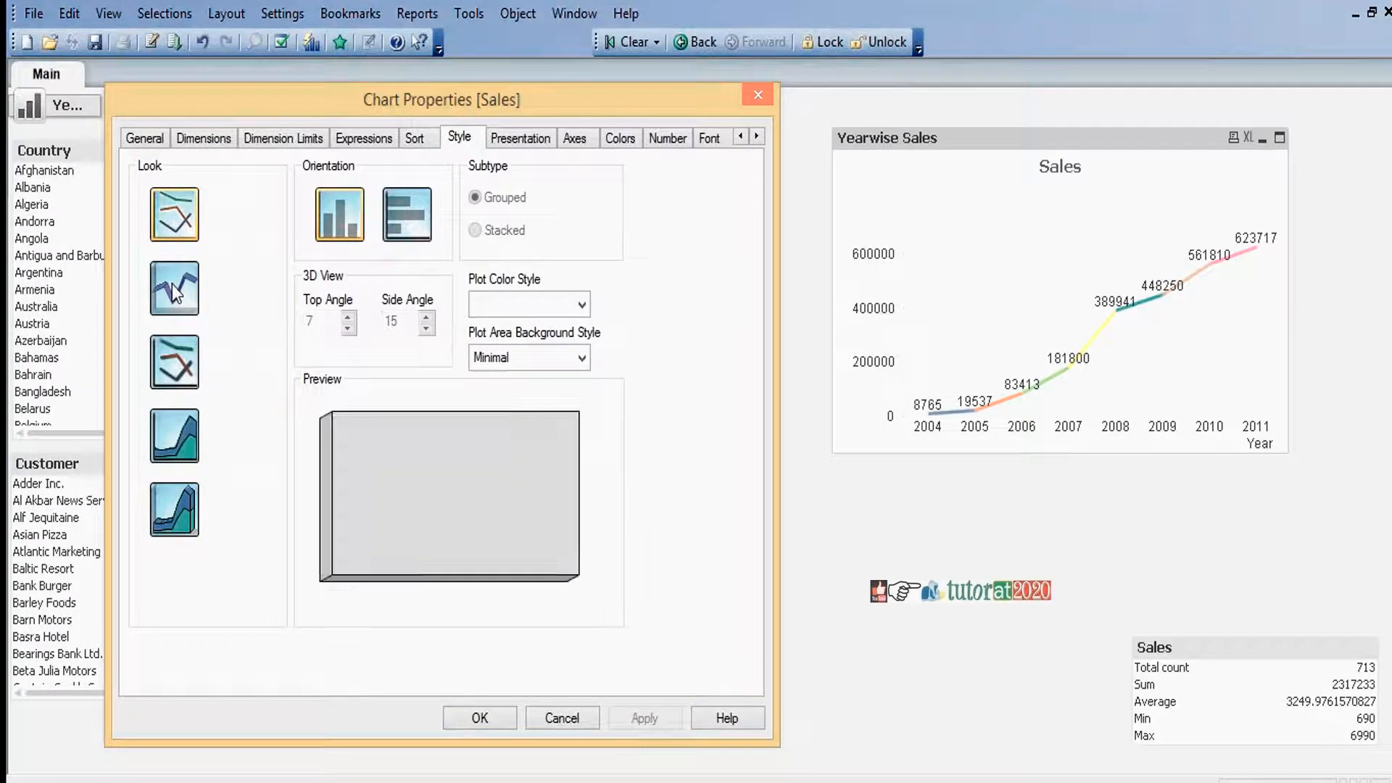
left_click(628, 715)
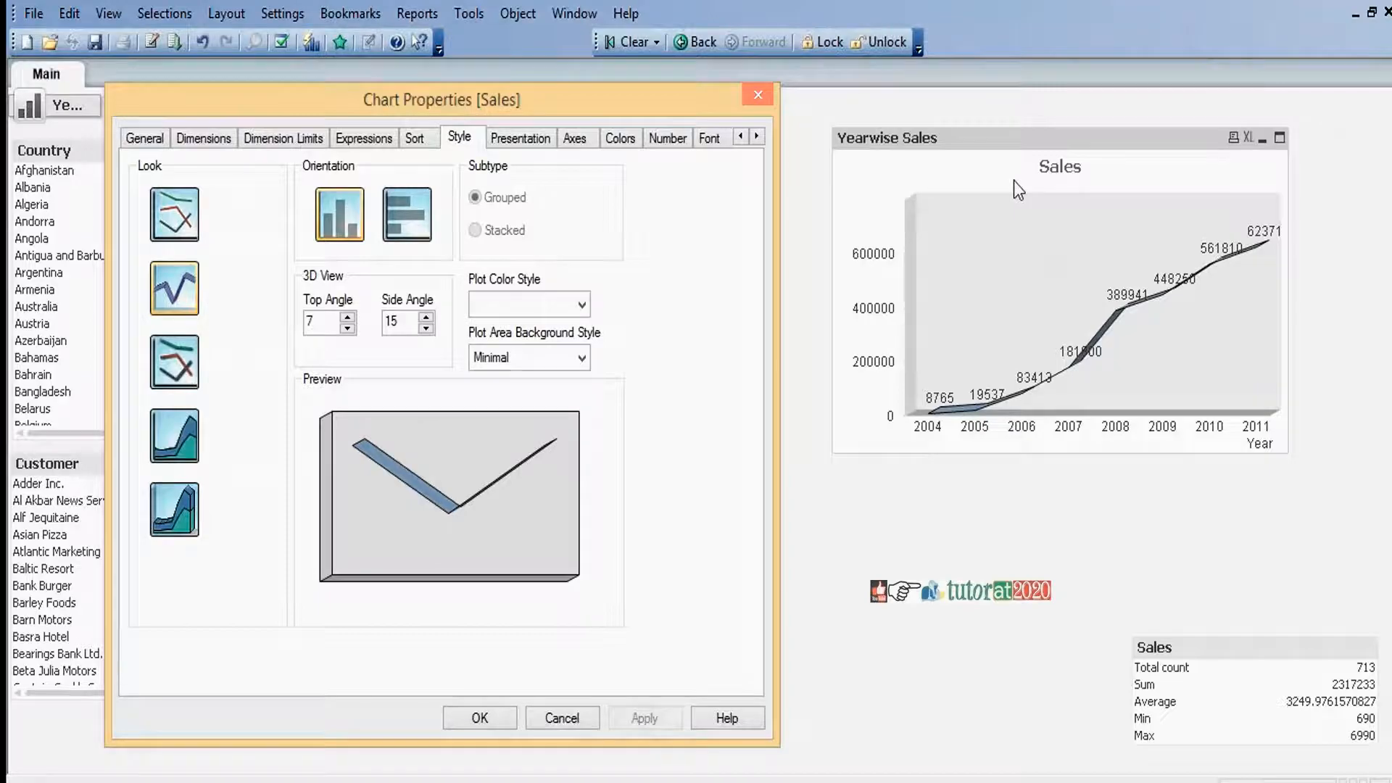
left_click(175, 367)
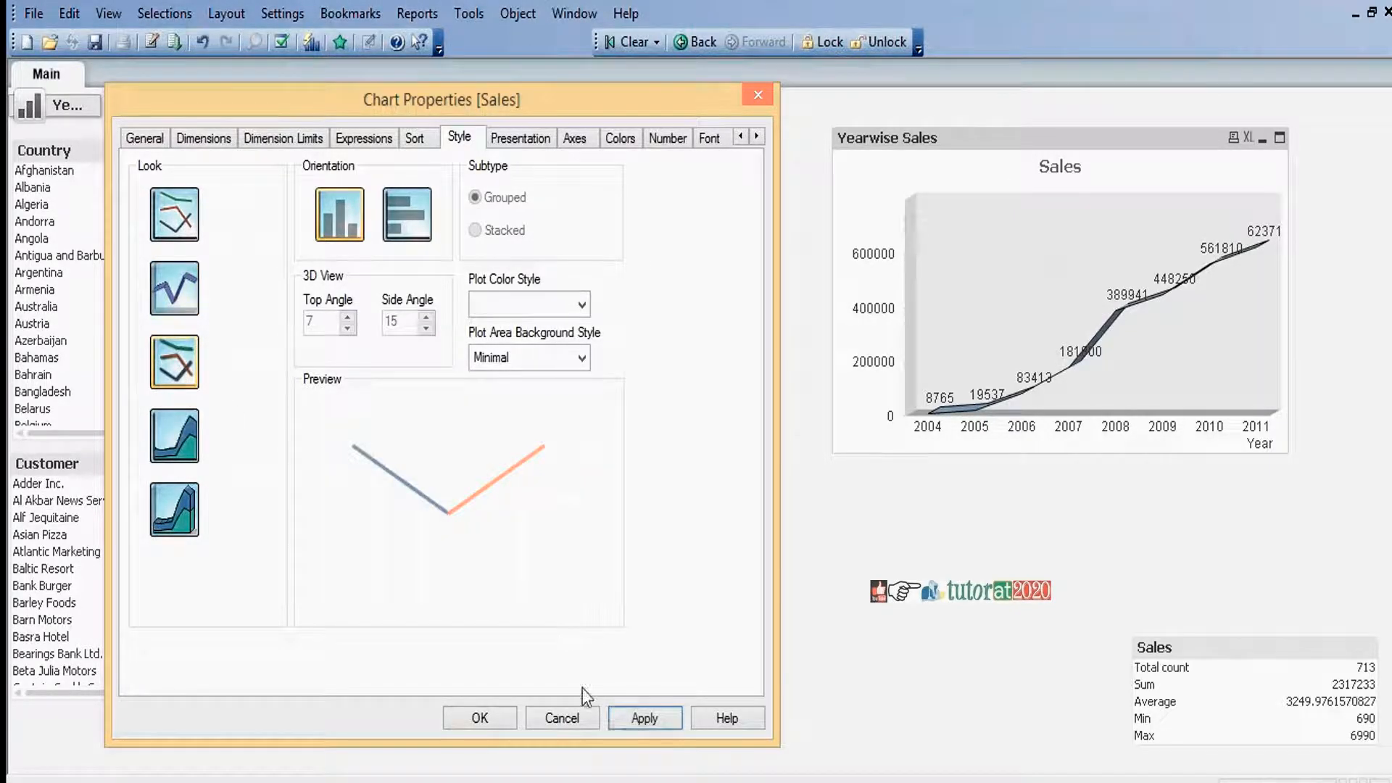
left_click(643, 722)
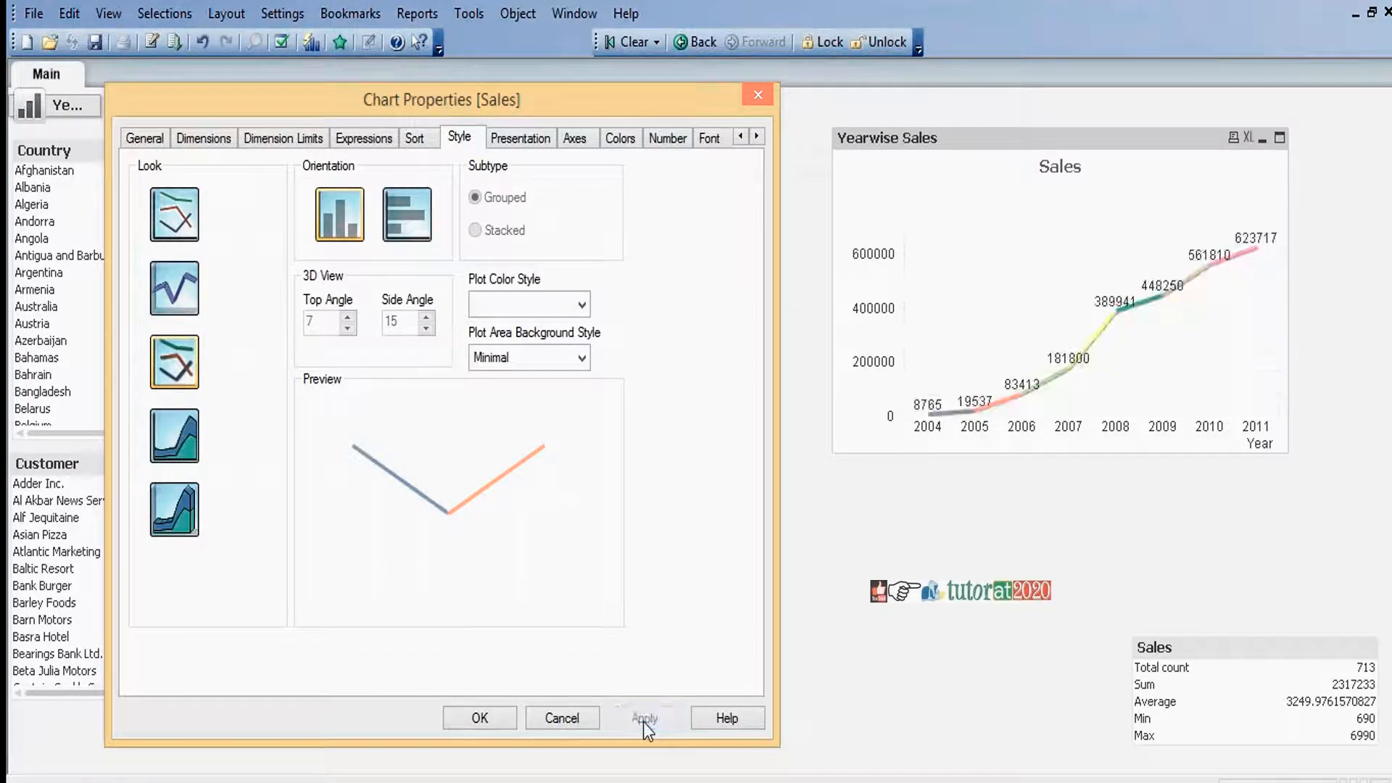
left_click(174, 436)
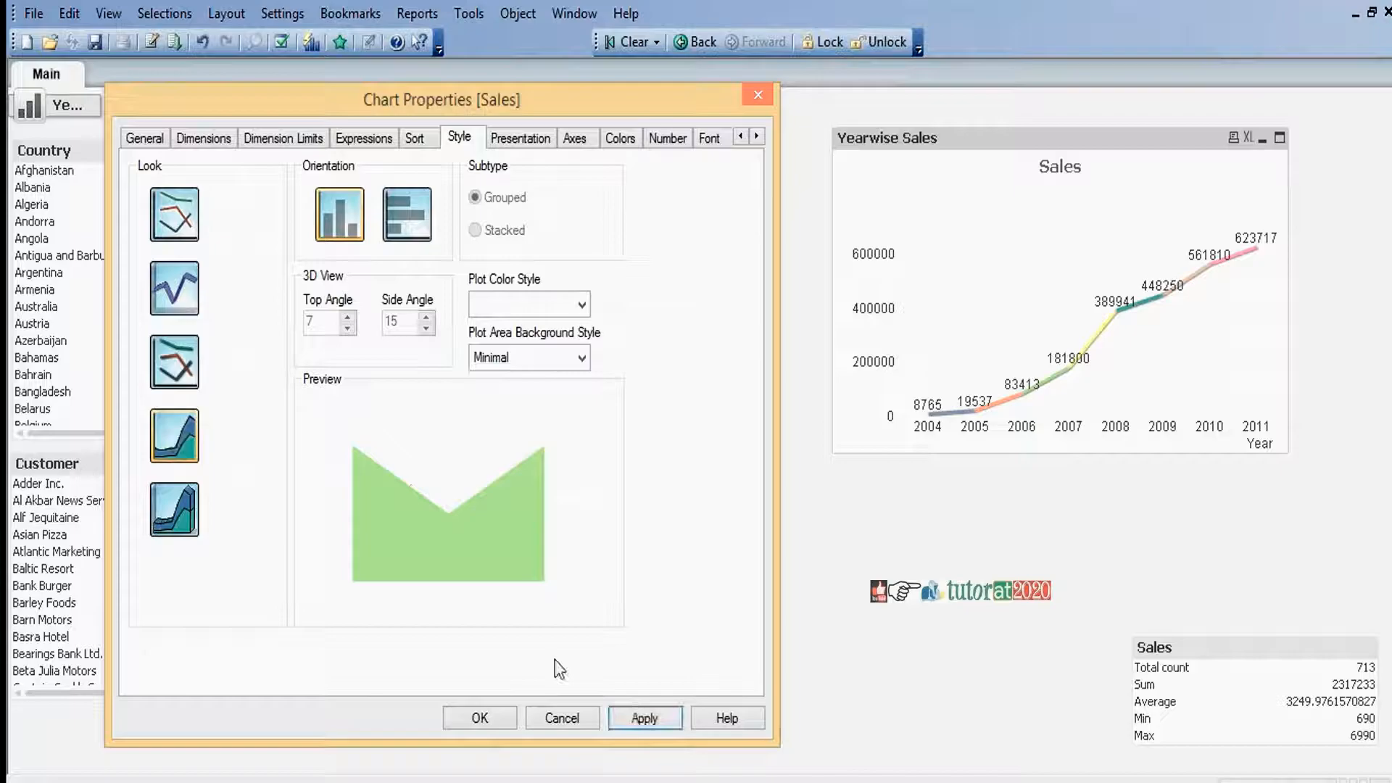
left_click(641, 716)
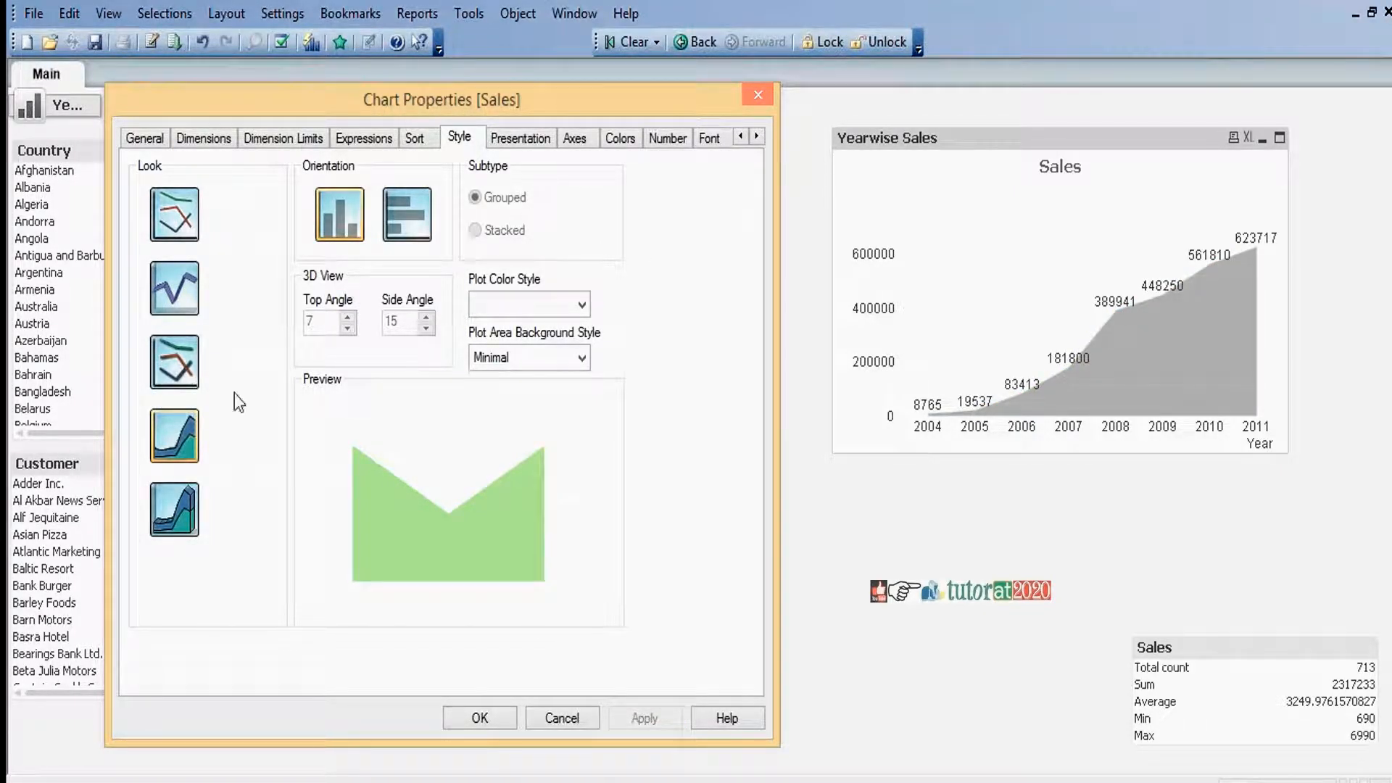
left_click(174, 361)
left_click(636, 725)
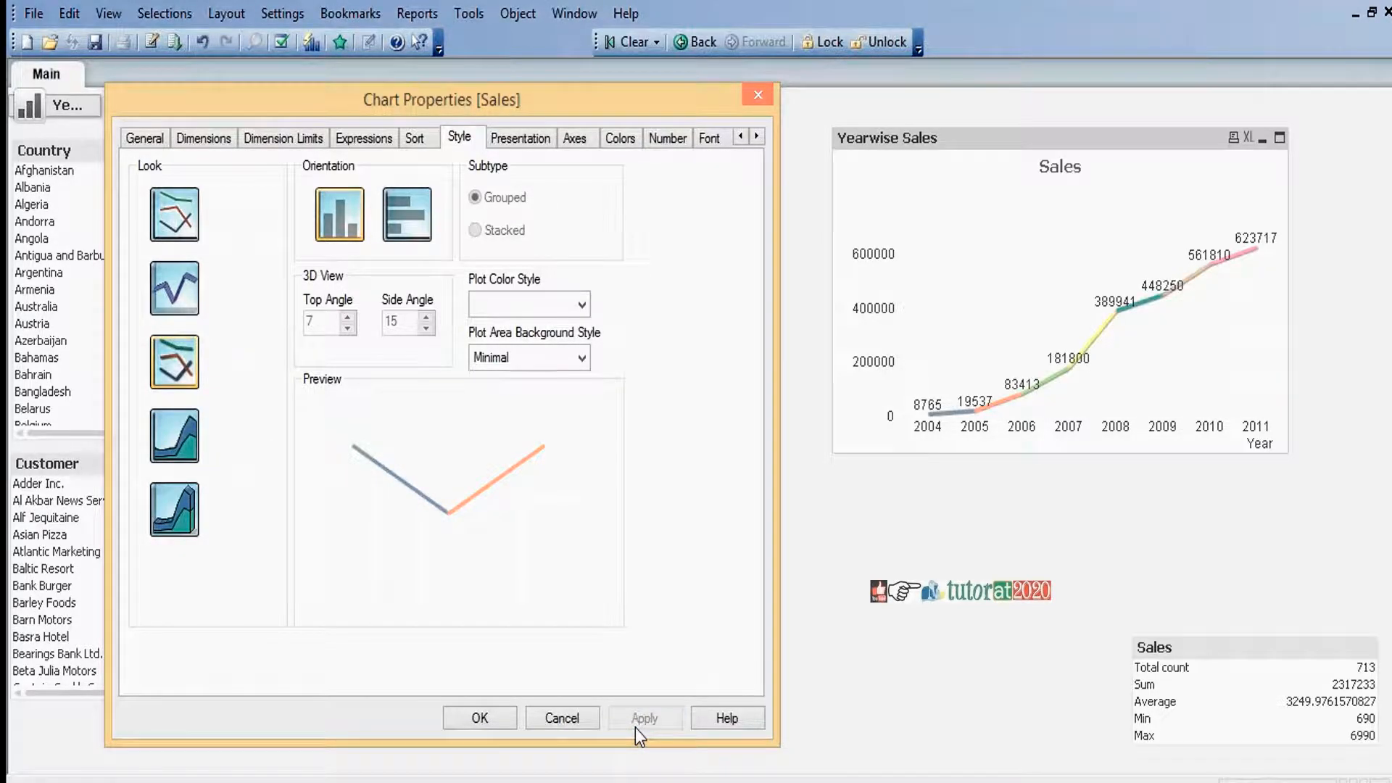
Try the horizontal orientation on the line chart, and apply the vertical orientation again
left_click(410, 225)
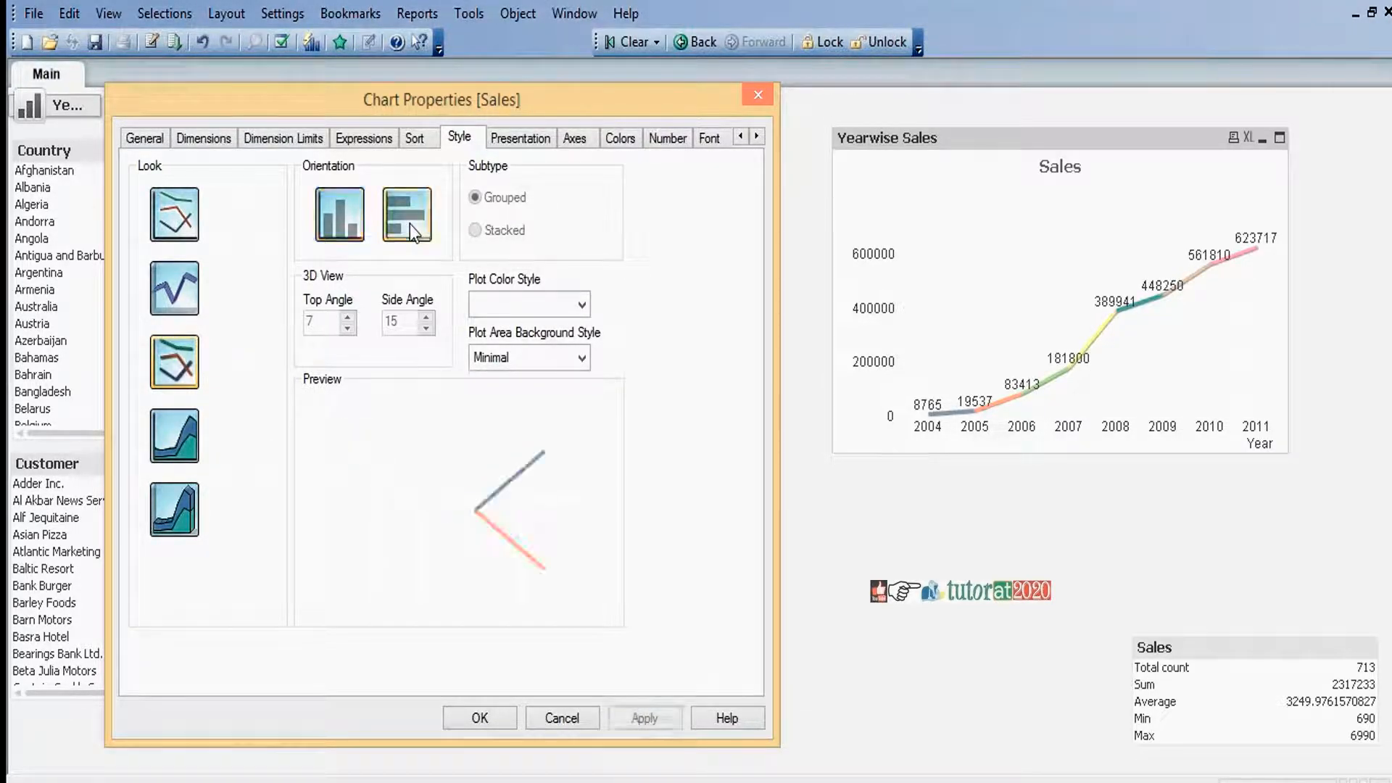
left_click(643, 726)
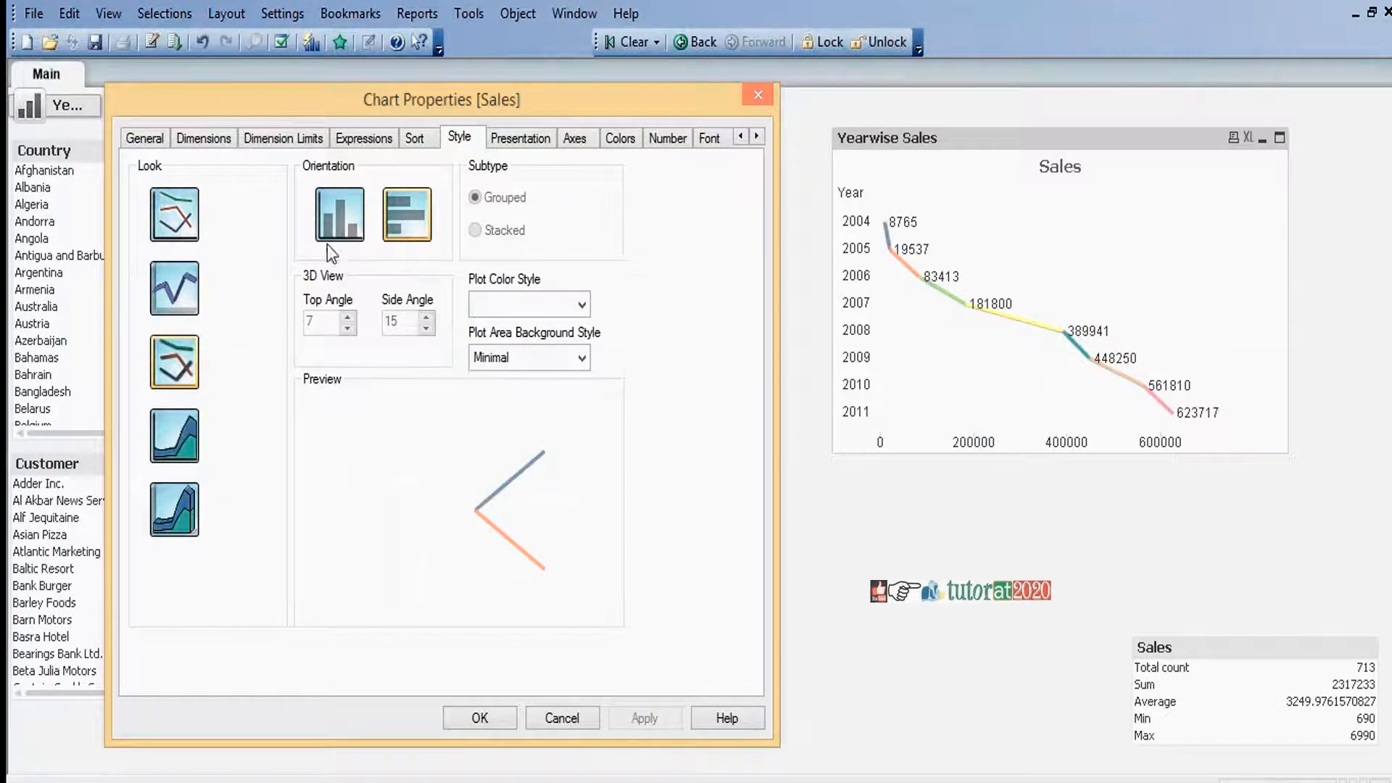
left_click(329, 222)
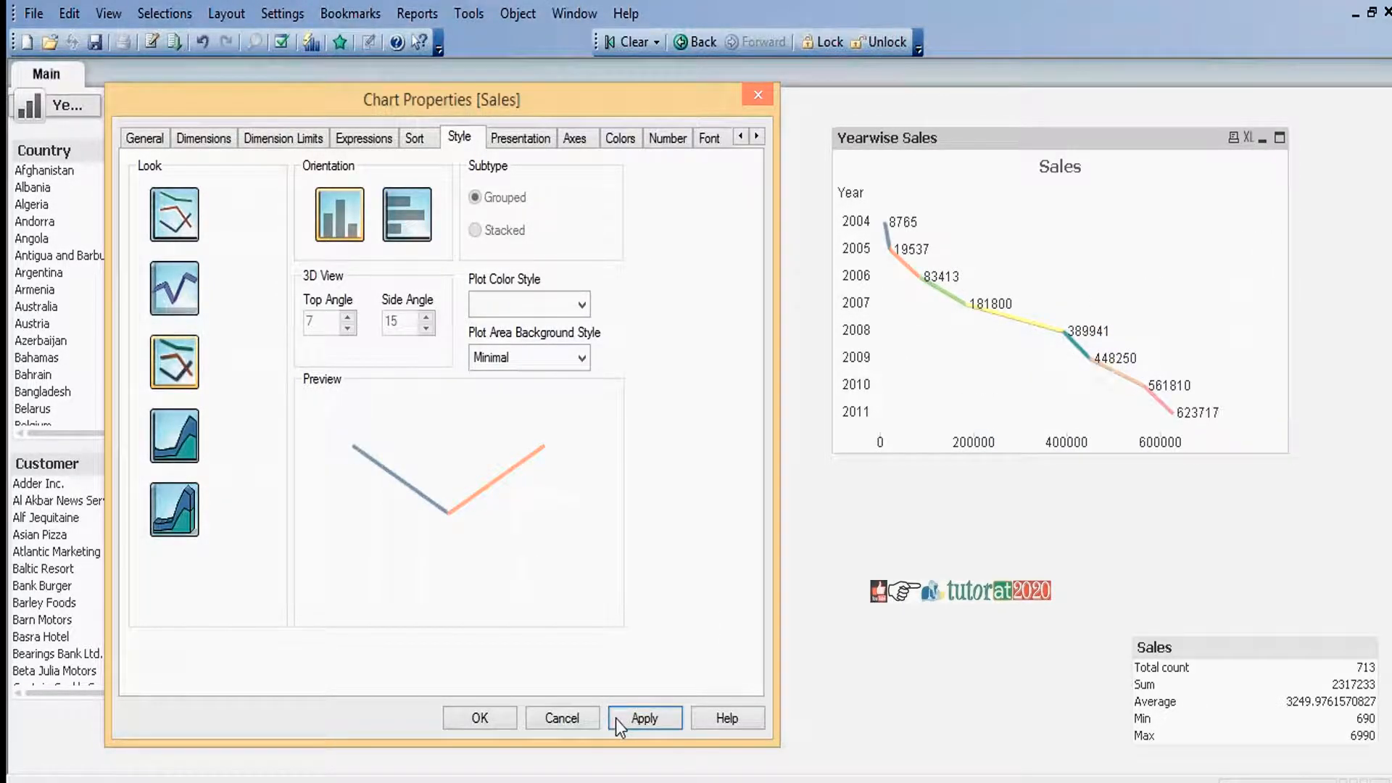
left_click(640, 725)
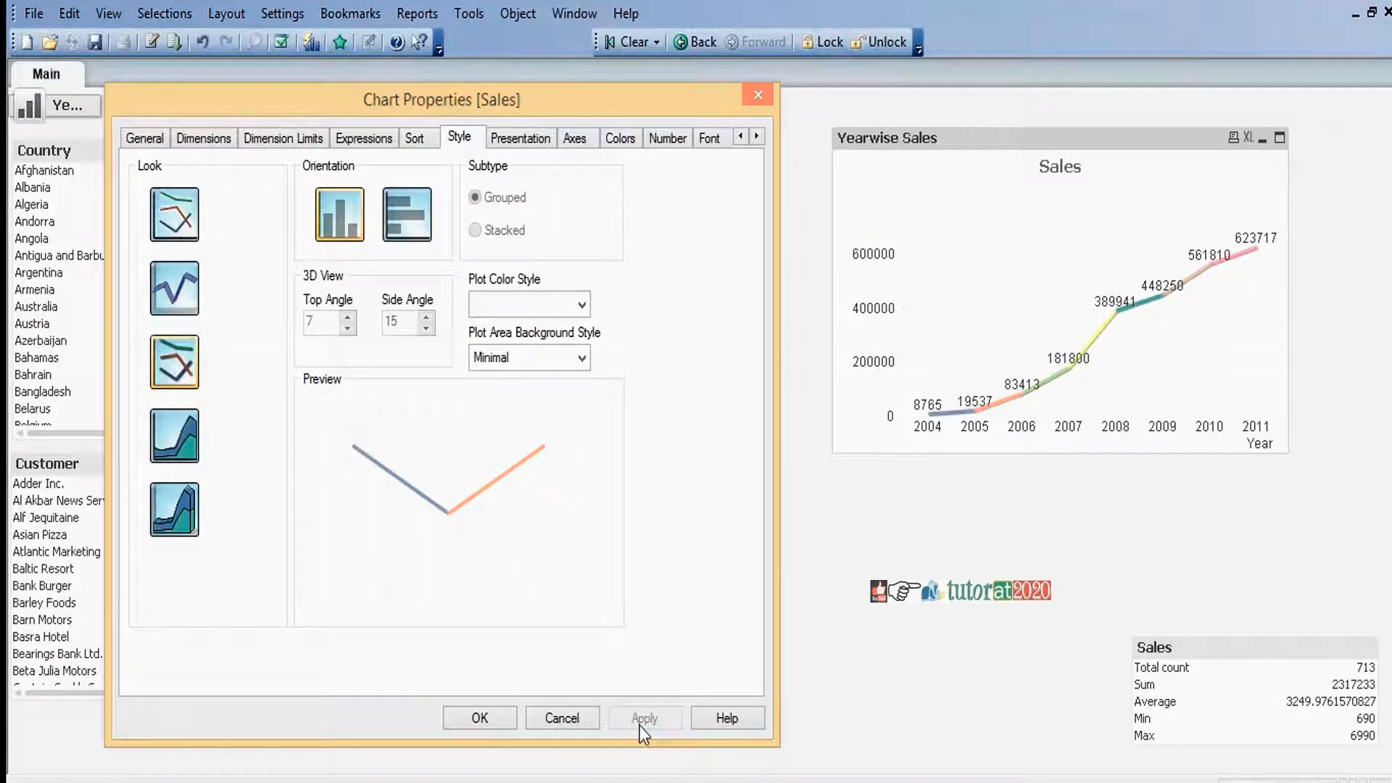
Examine the chart's Presentation, Axes, Colors, Number, Font, Layout and Style settings
left_click(521, 140)
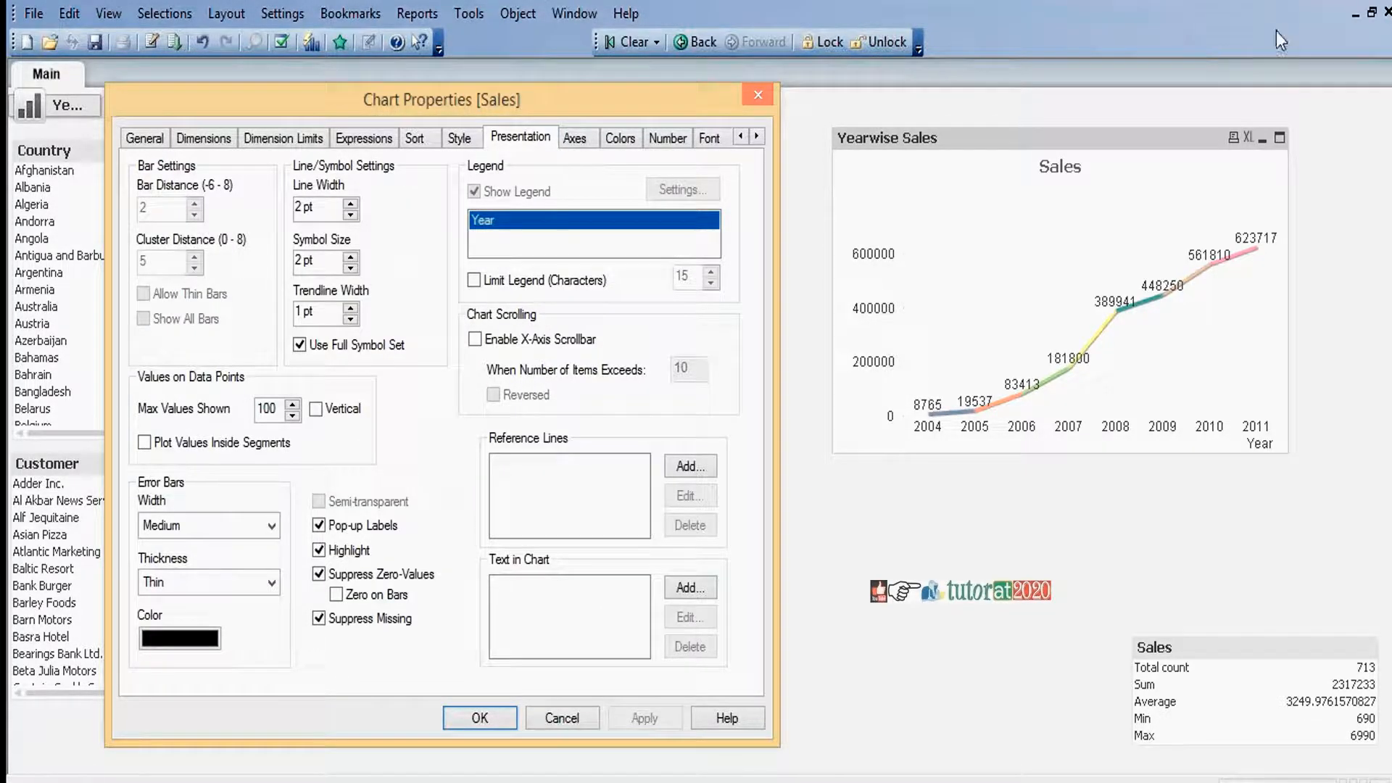
left_click(1333, 2)
left_click(1367, 23)
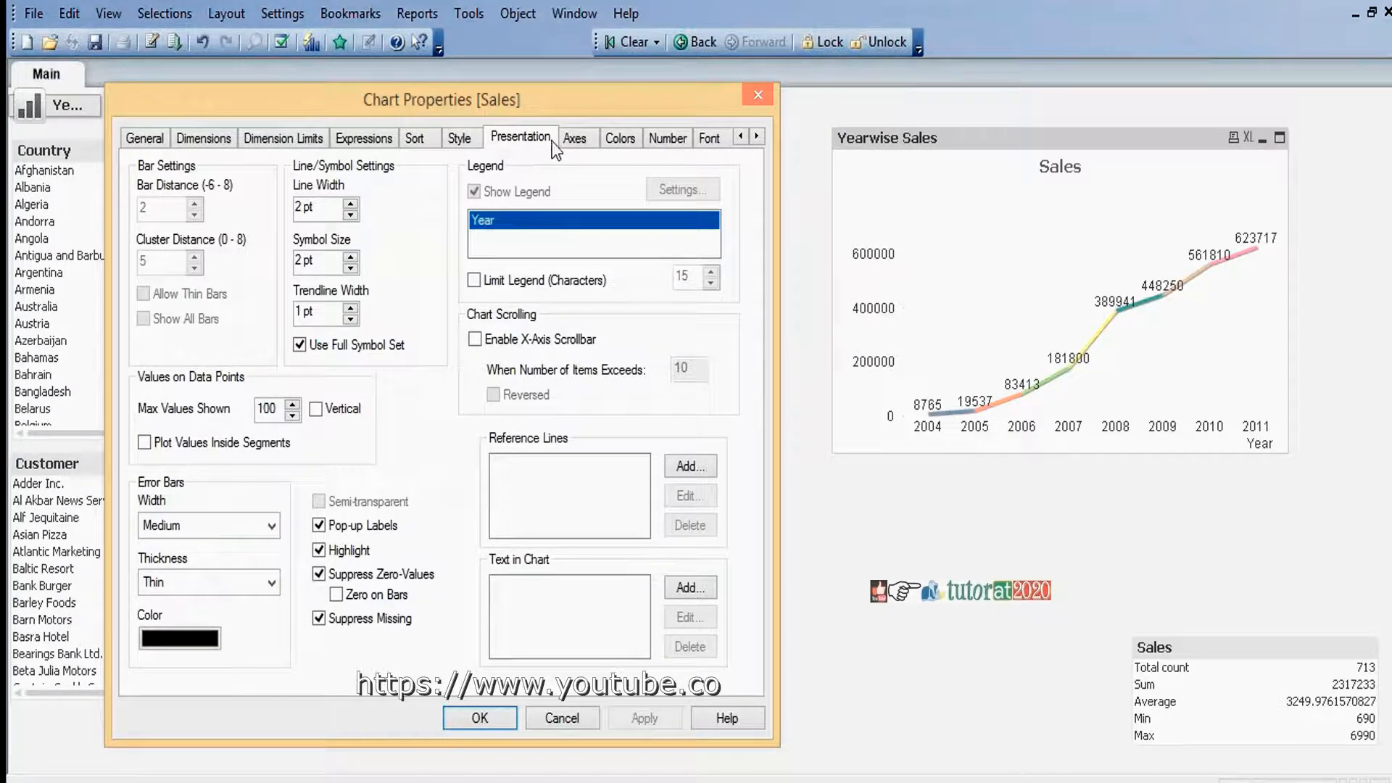
left_click(574, 137)
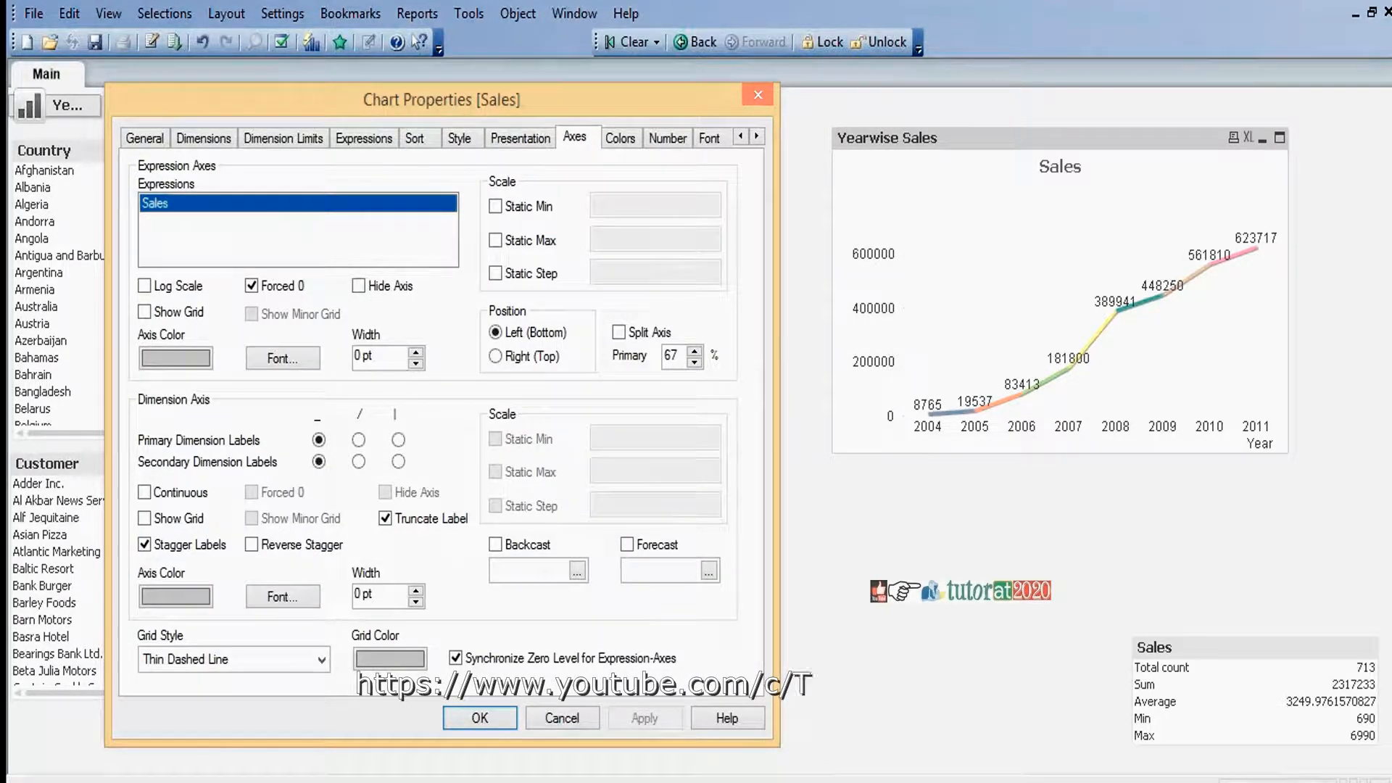
left_click(623, 138)
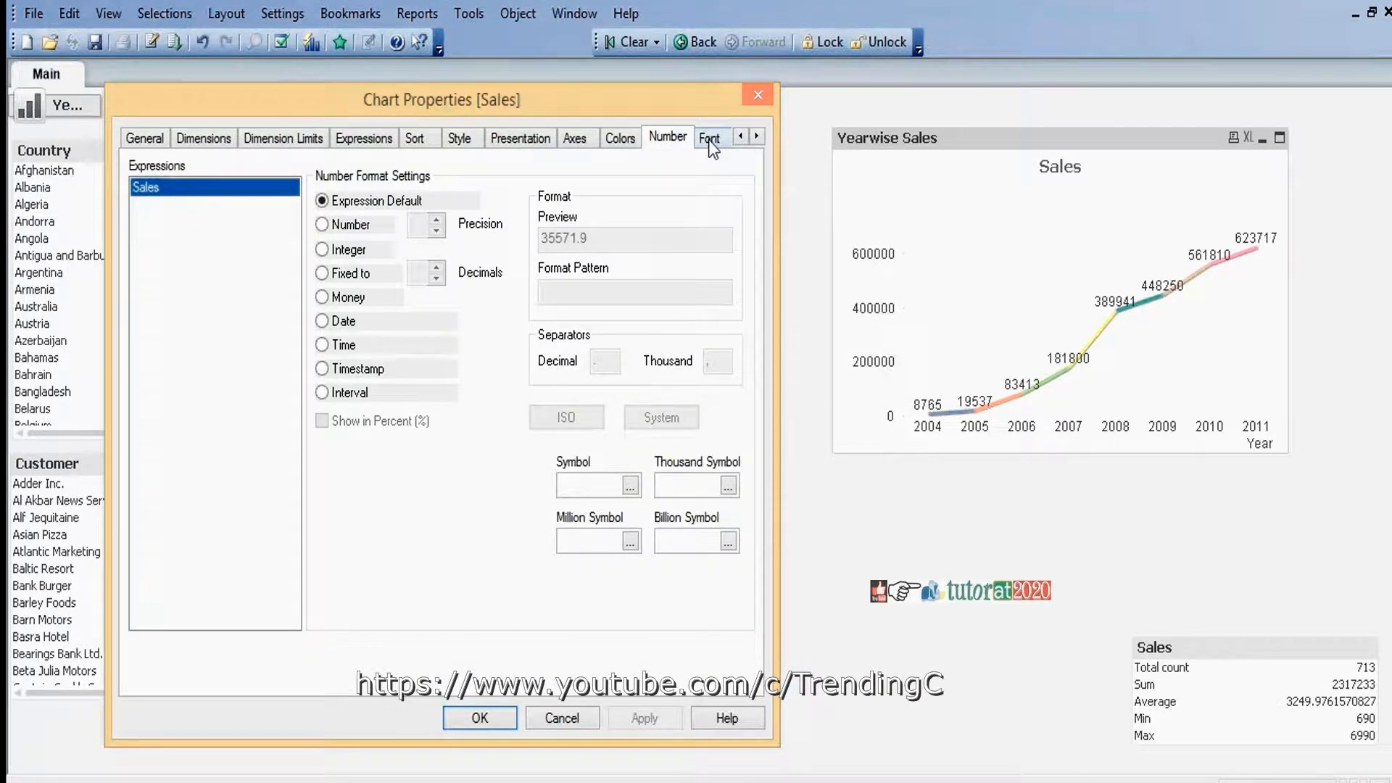
left_click(707, 139)
left_click(710, 137)
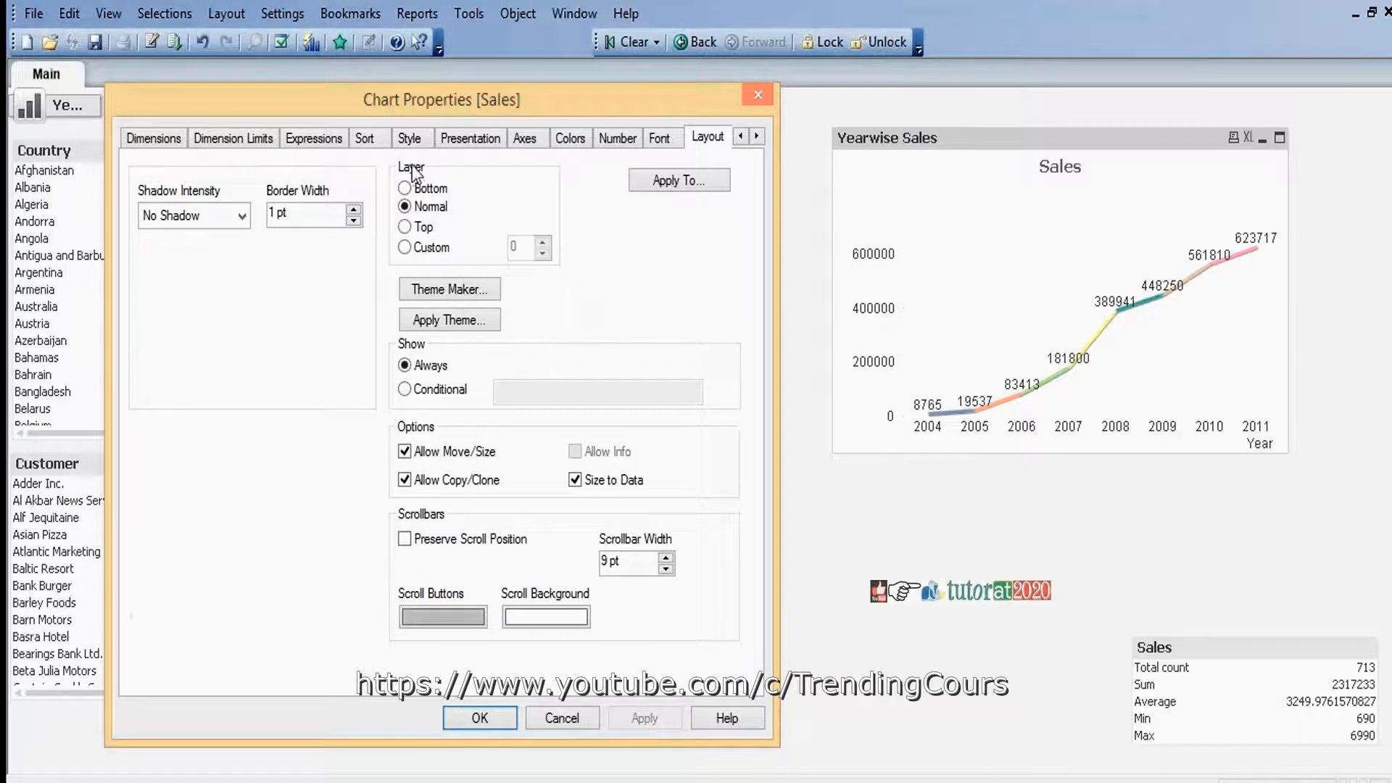
left_click(410, 142)
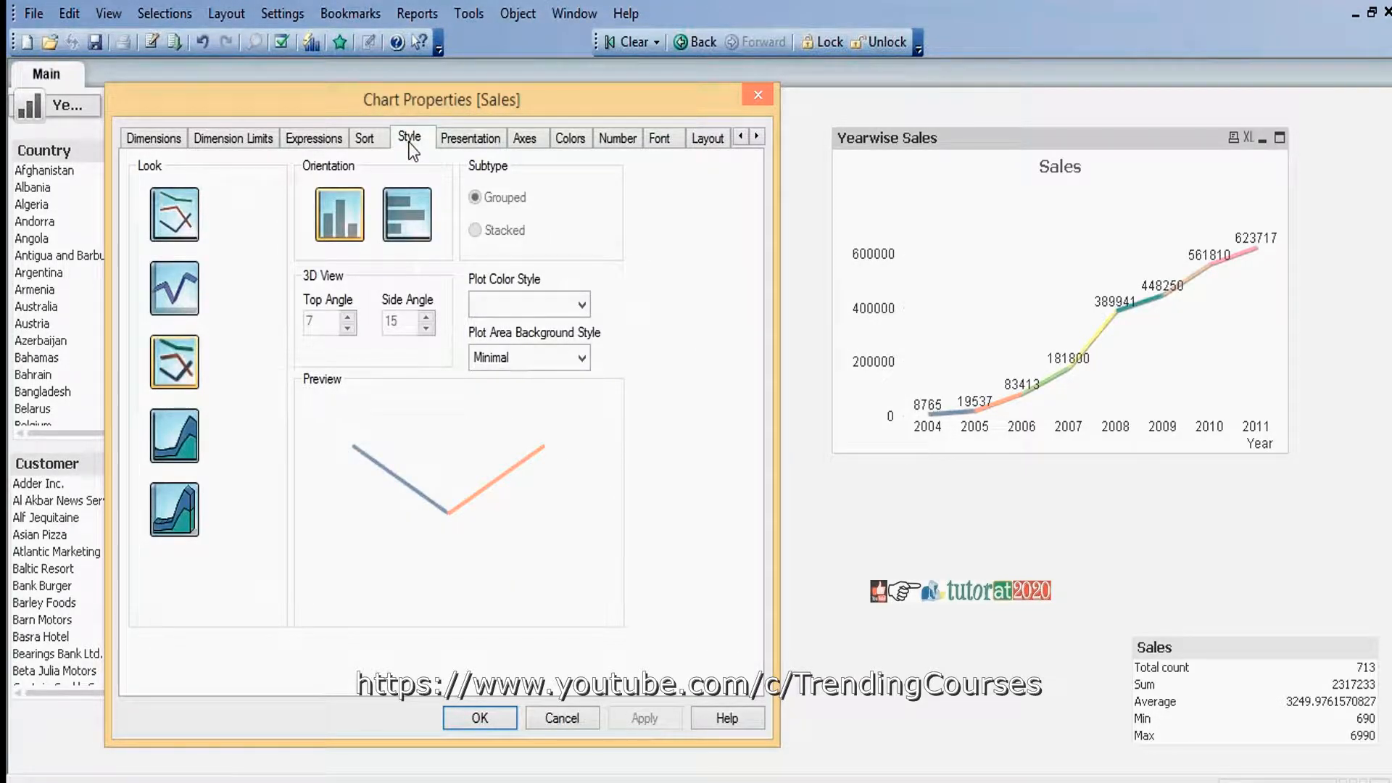